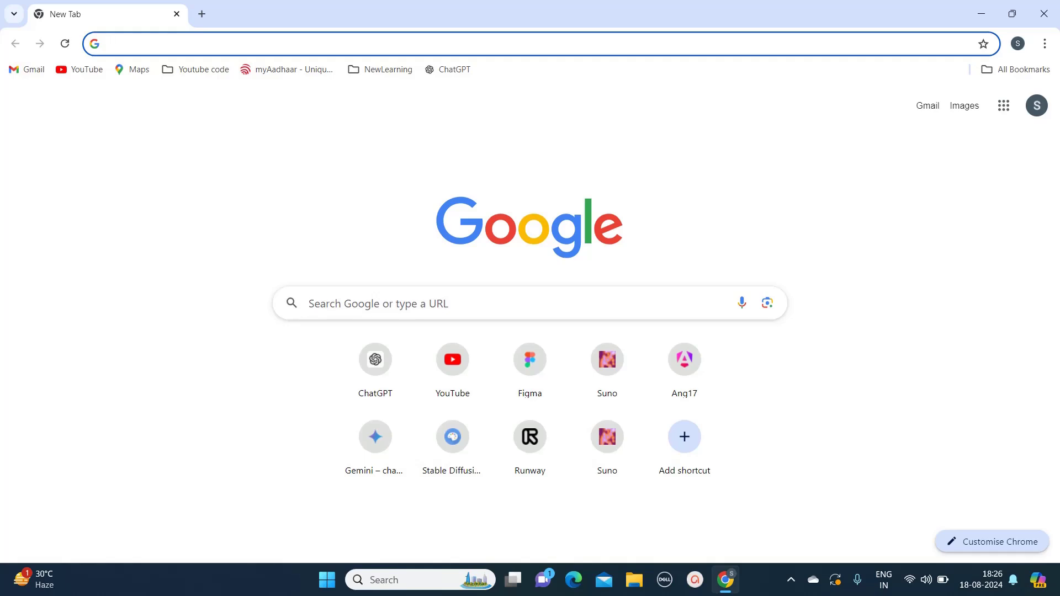
Open Chrome DevTools and focus the Console prompt
{"action": "key", "text": "ctrl+shift+i"}
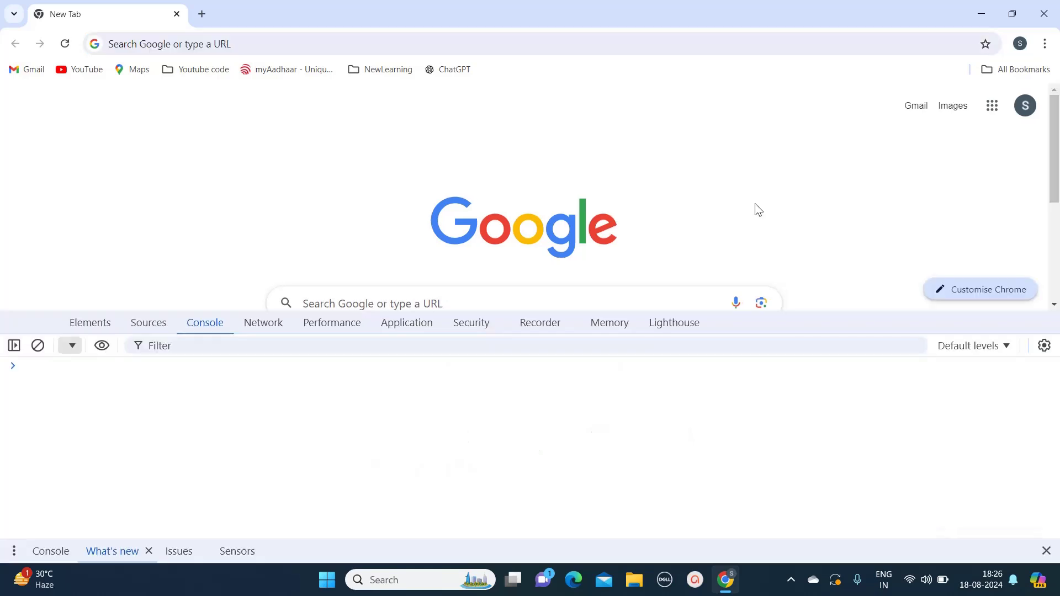
{"action": "right_click", "coordinate": [712, 156]}
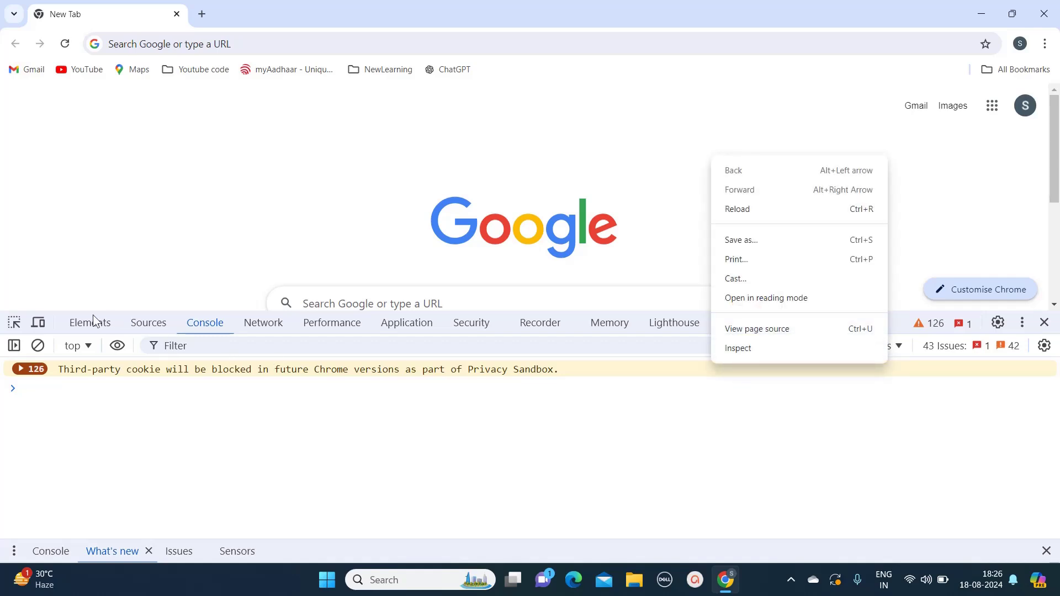
{"action": "left_click", "coordinate": [184, 424]}
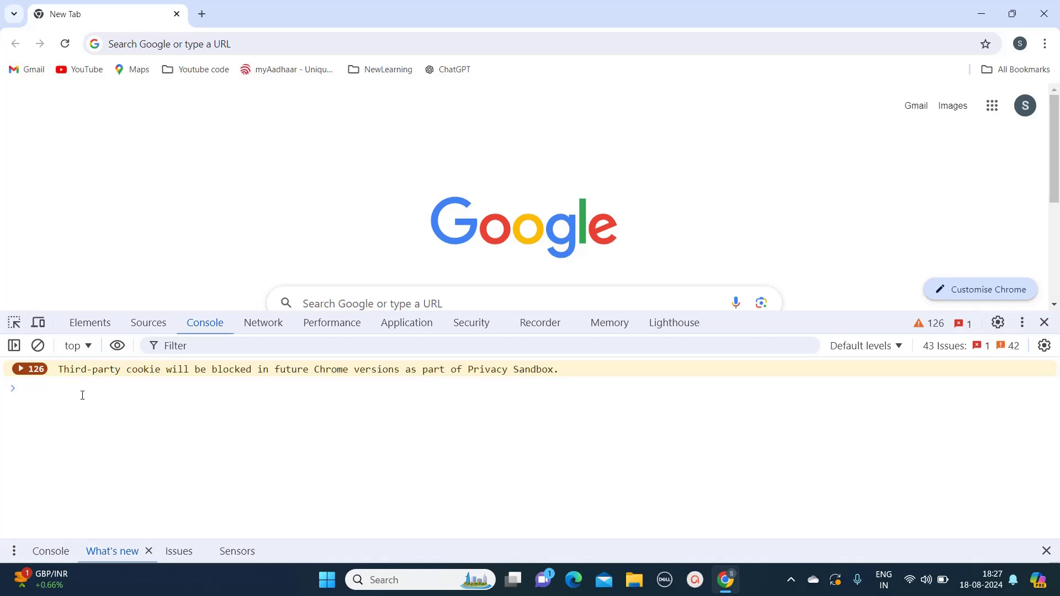
Run console.log("Hello") in the Console so it prints Hello
{"action": "type", "text": "consol"}
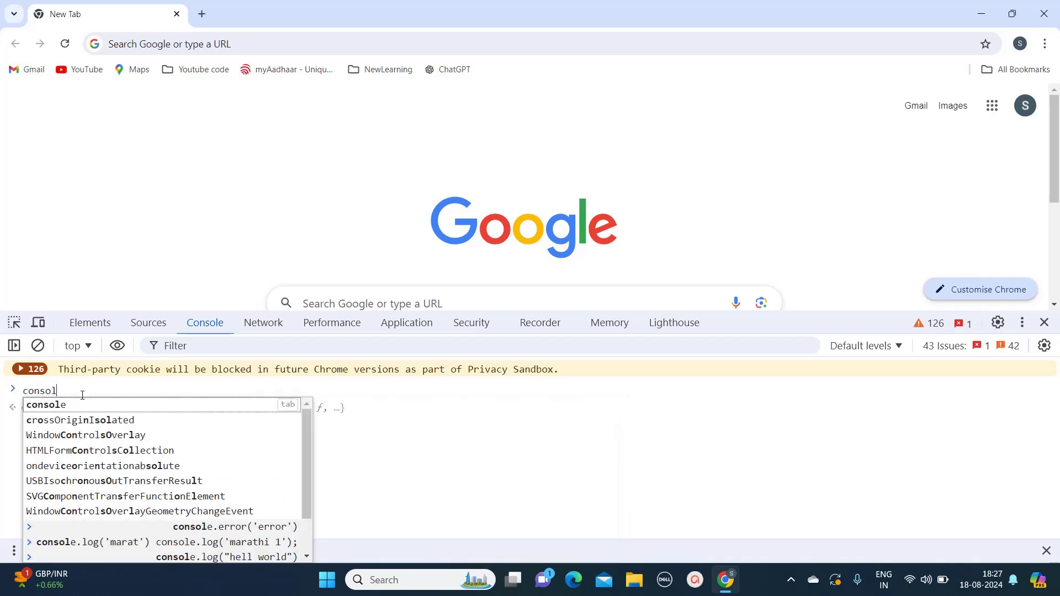
{"action": "type", "text": "e.lo"}
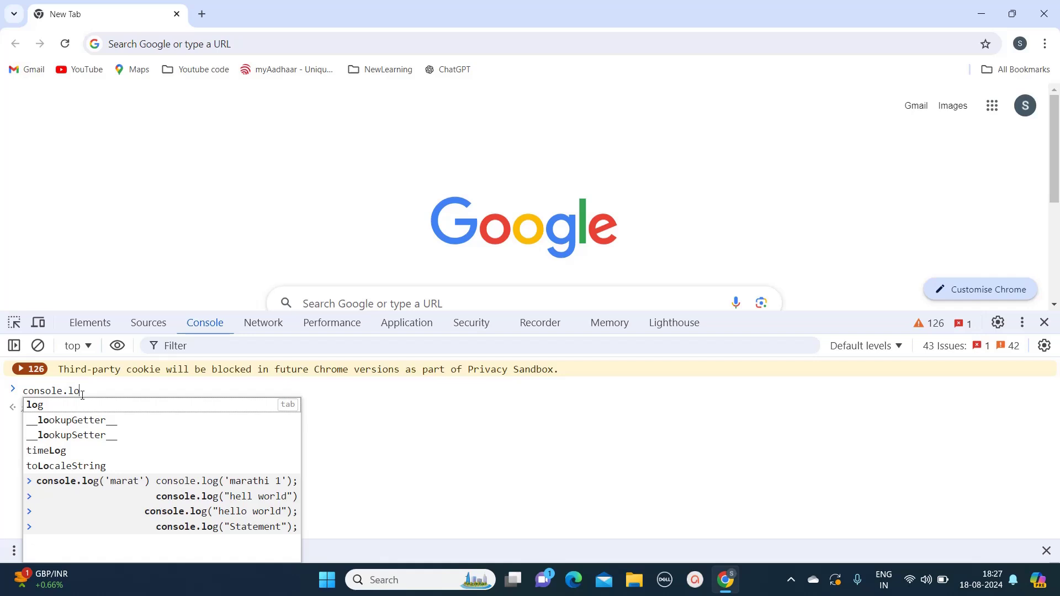
{"action": "key", "text": "Escape"}
{"action": "type", "text": "g("}
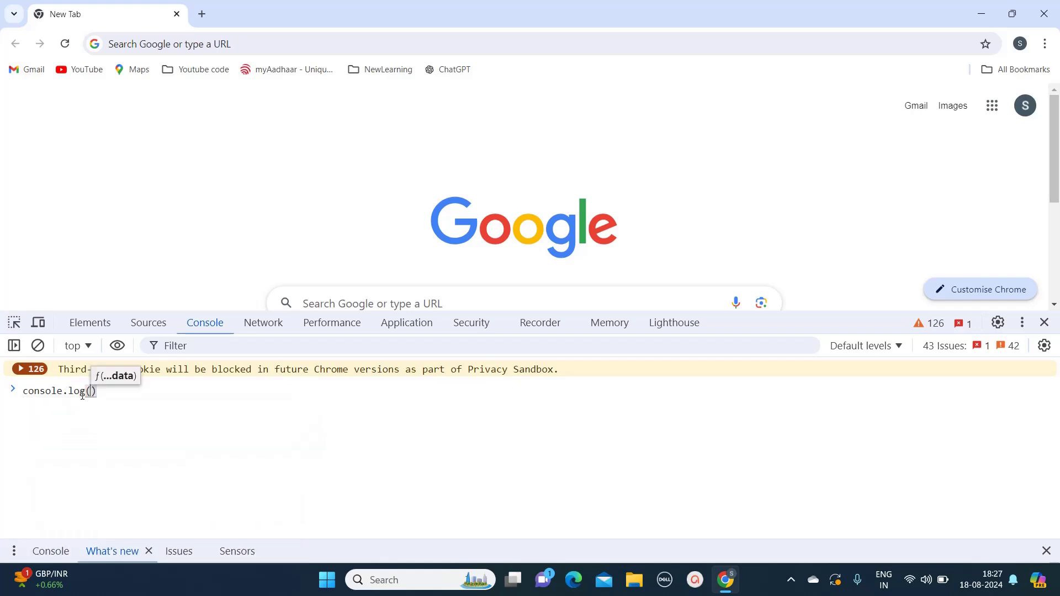
{"action": "type", "text": "\""}
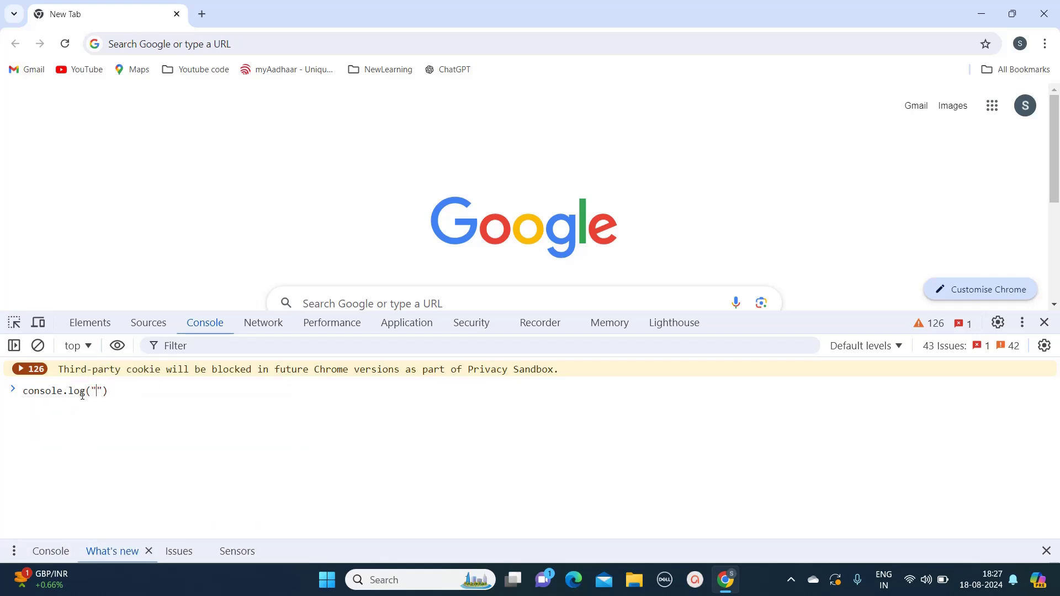
{"action": "type", "text": "He"}
{"action": "type", "text": "llo"}
{"action": "key", "text": "Return"}
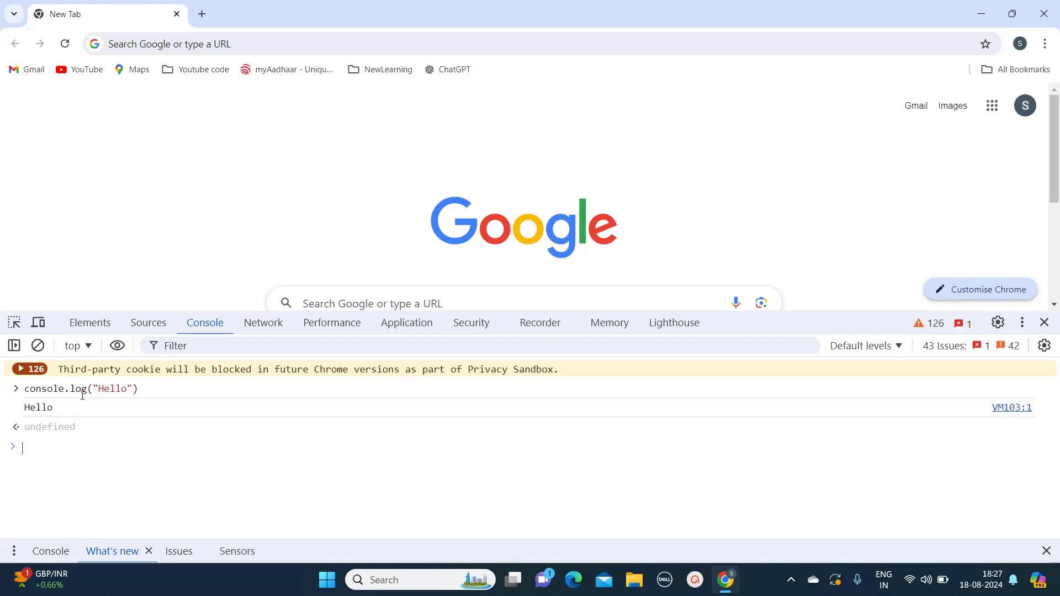
Define an empty function name() {} in the Console
{"action": "type", "text": "f"}
{"action": "type", "text": "unction "}
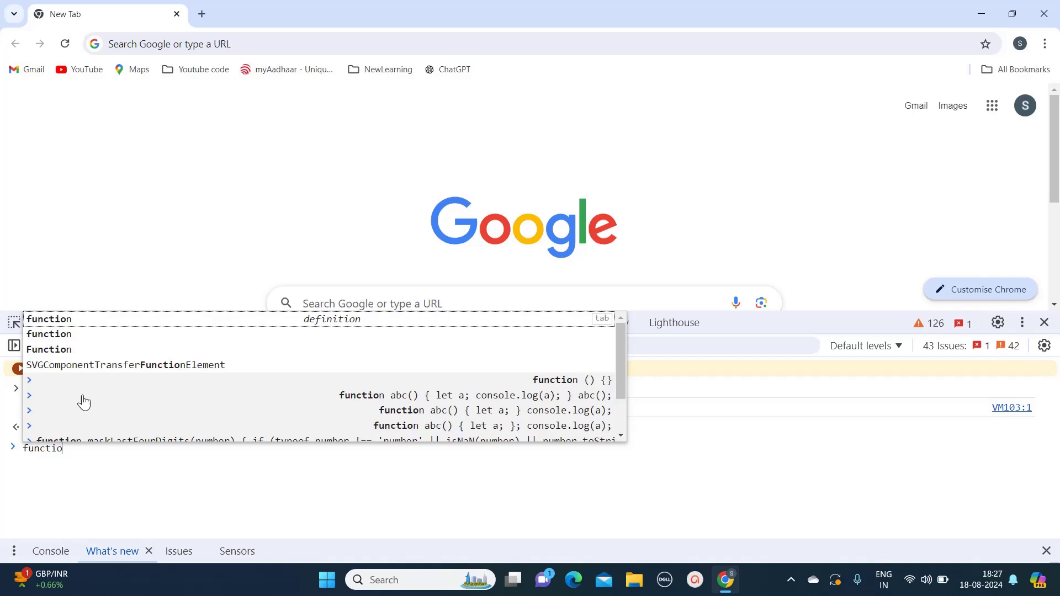
{"action": "type", "text": "na"}
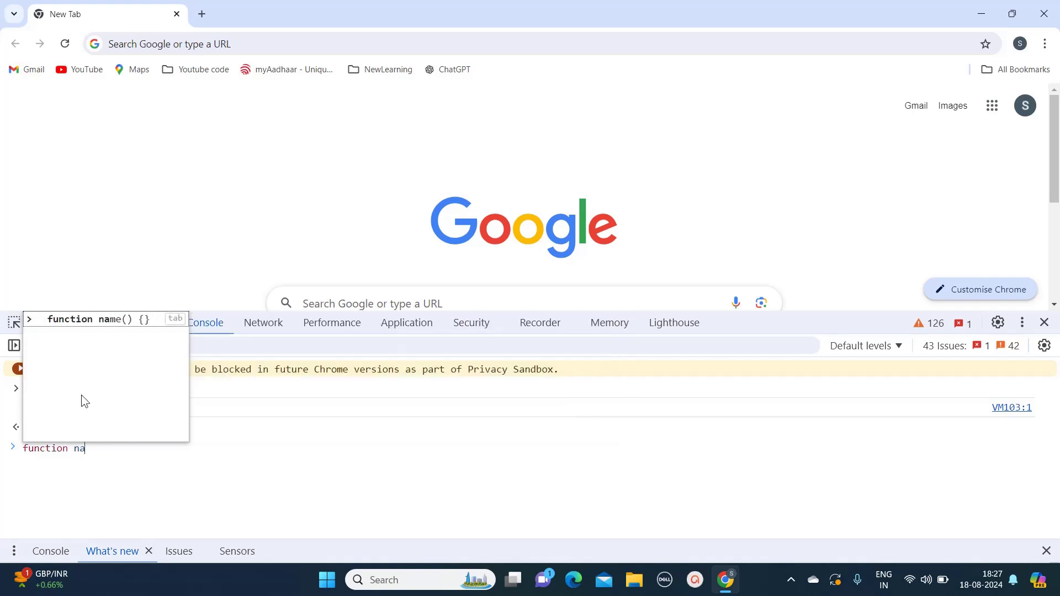
{"action": "type", "text": "me()"}
{"action": "type", "text": " {"}
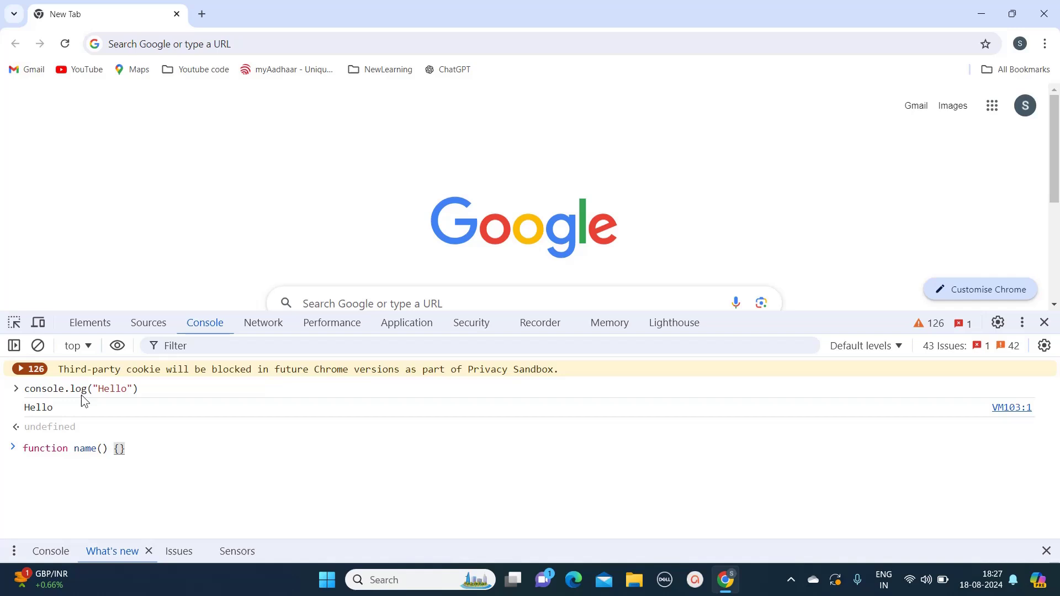
{"action": "key", "text": "Return"}
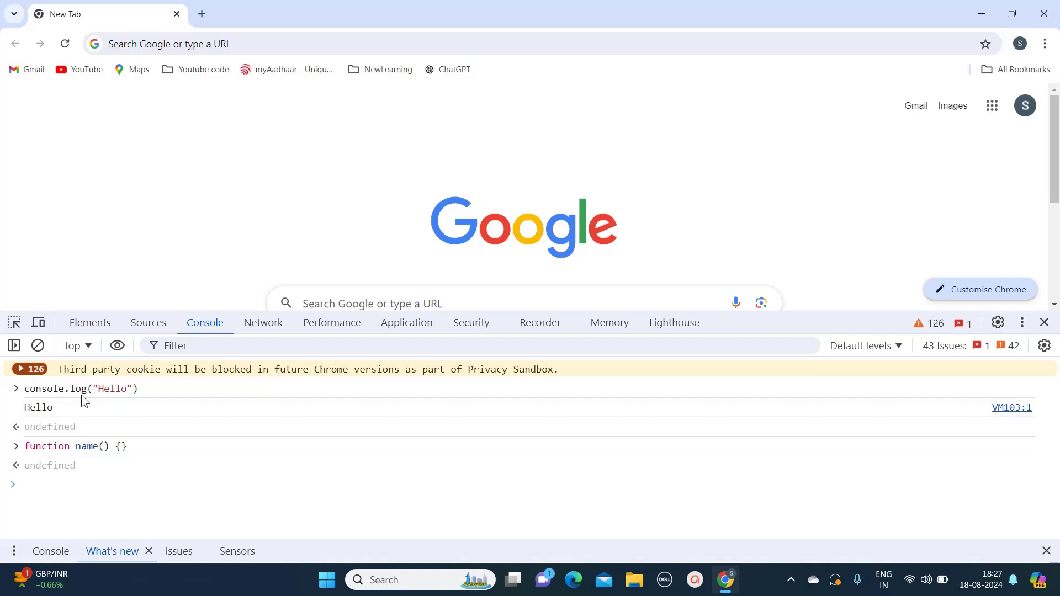
{"action": "type", "text": "func"}
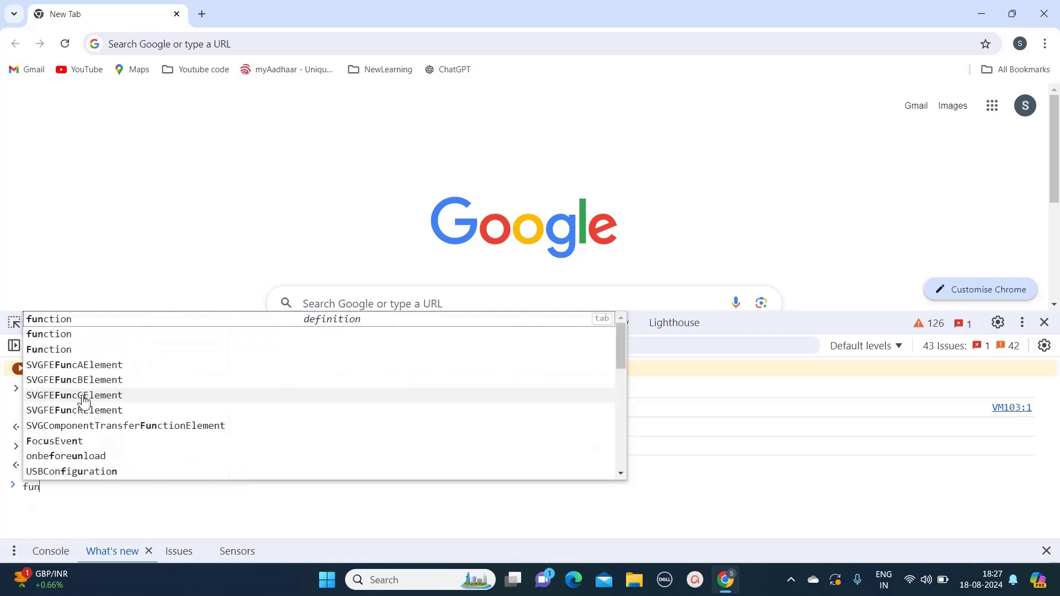
{"action": "key", "text": "BackSpace"}
{"action": "key", "text": "BackSpace"}
{"action": "key", "text": "BackSpace"}
{"action": "key", "text": "BackSpace"}
Recall that definition, rename it to name1, and spread its body across lines
{"action": "key", "text": "Up"}
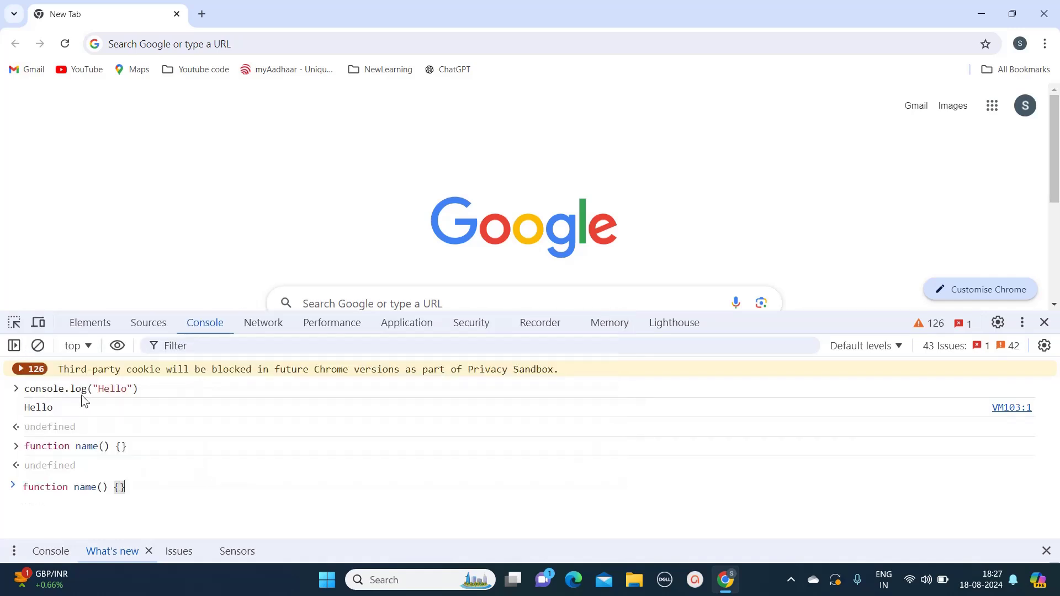
{"action": "key", "text": "Down"}
{"action": "key", "text": "Up"}
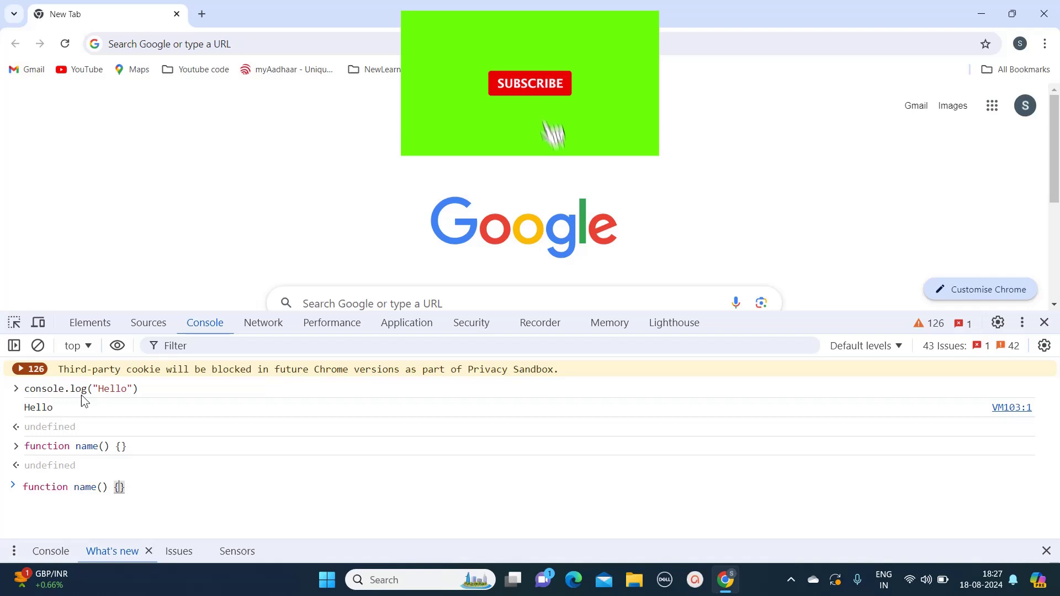
{"action": "key", "text": "Left"}
{"action": "key", "text": "Left"}
{"action": "key", "text": "Left"}
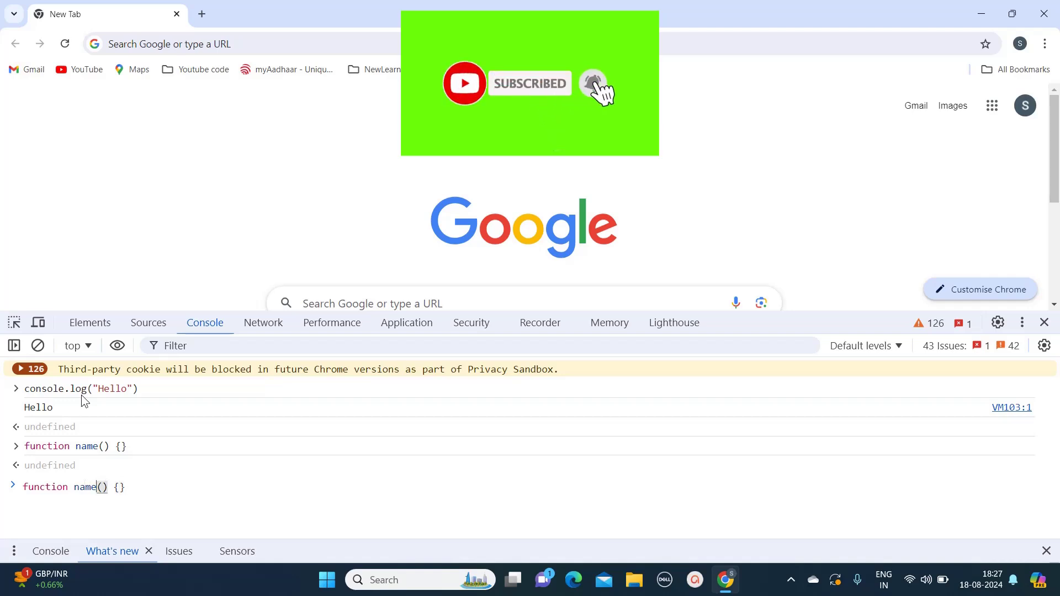
{"action": "type", "text": "1"}
{"action": "key", "text": "Right"}
{"action": "key", "text": "Right"}
{"action": "key", "text": "Right"}
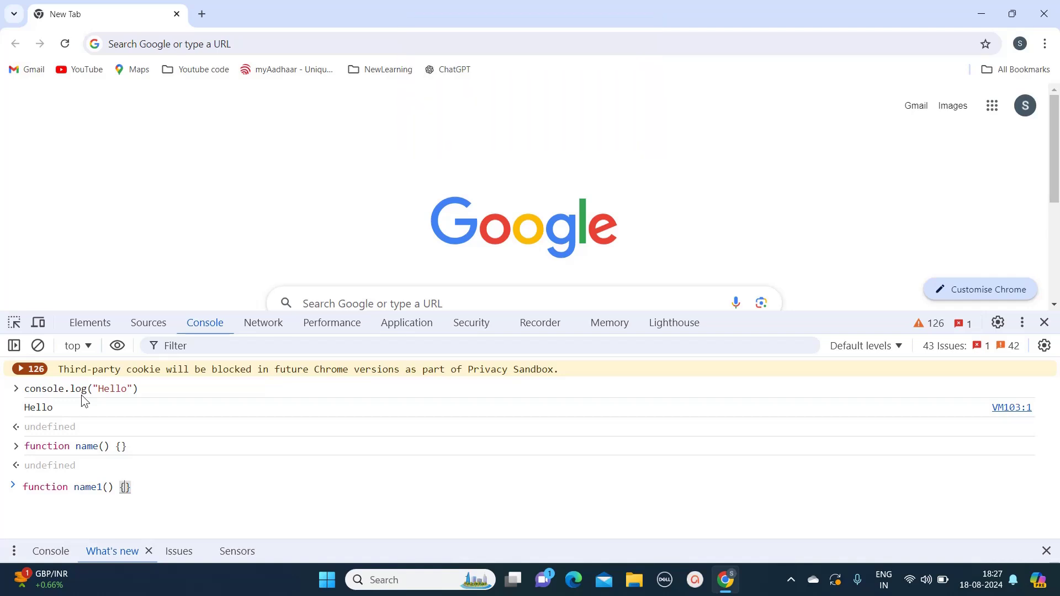
{"action": "key", "text": "shift+Return"}
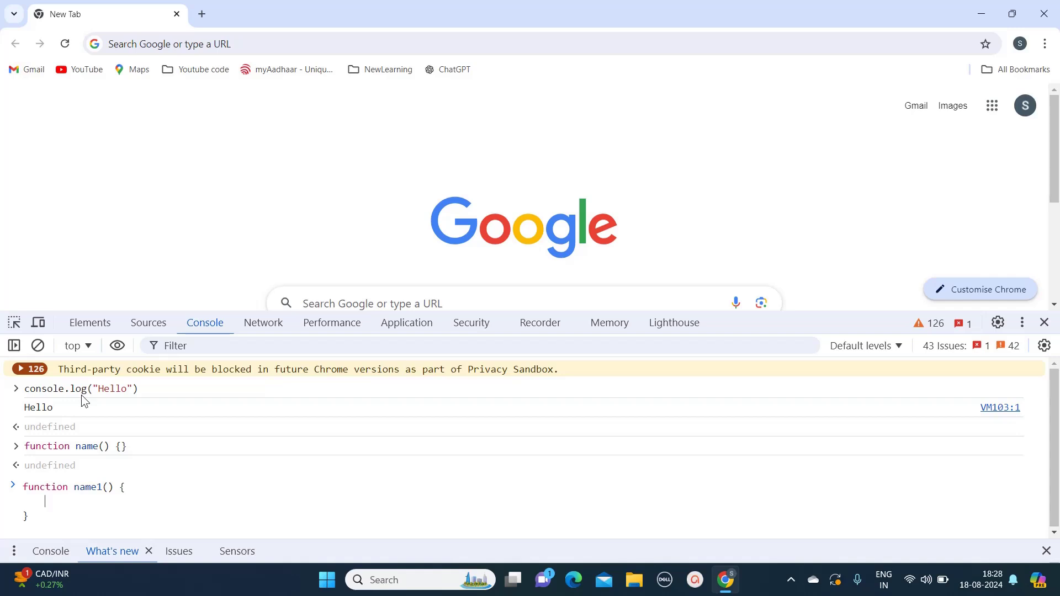
Clear the Console and show the Snippets pane in the Sources navigator
{"action": "left_click", "coordinate": [38, 345]}
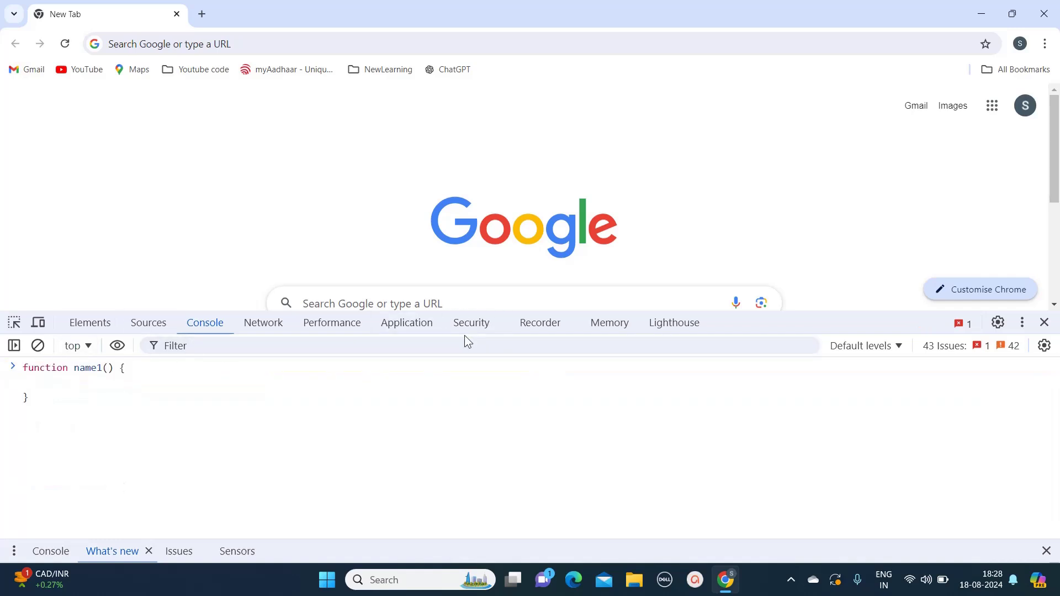
{"action": "left_click", "coordinate": [167, 323]}
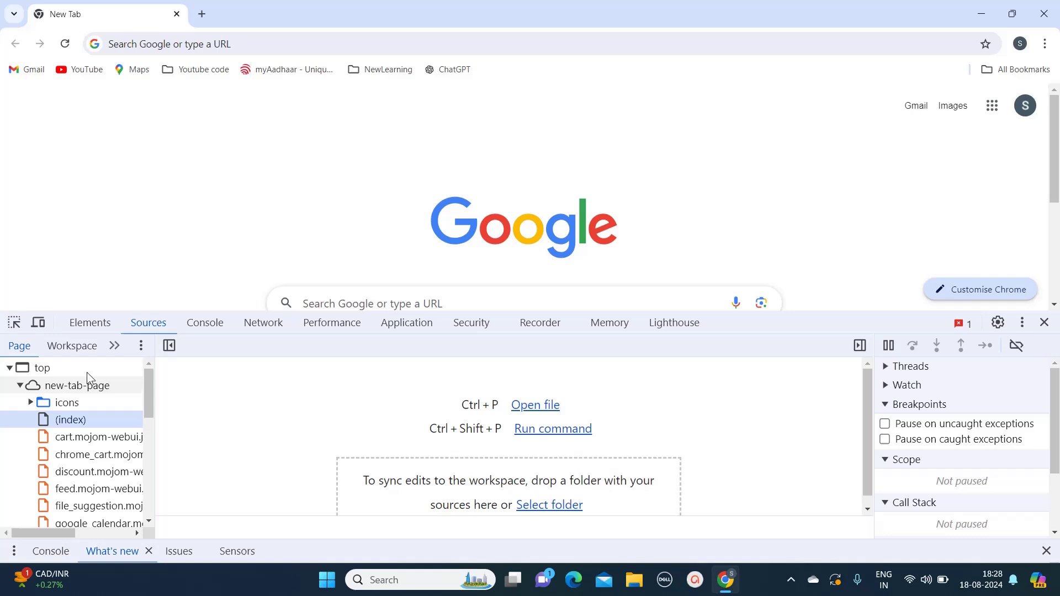
{"action": "left_click", "coordinate": [10, 368]}
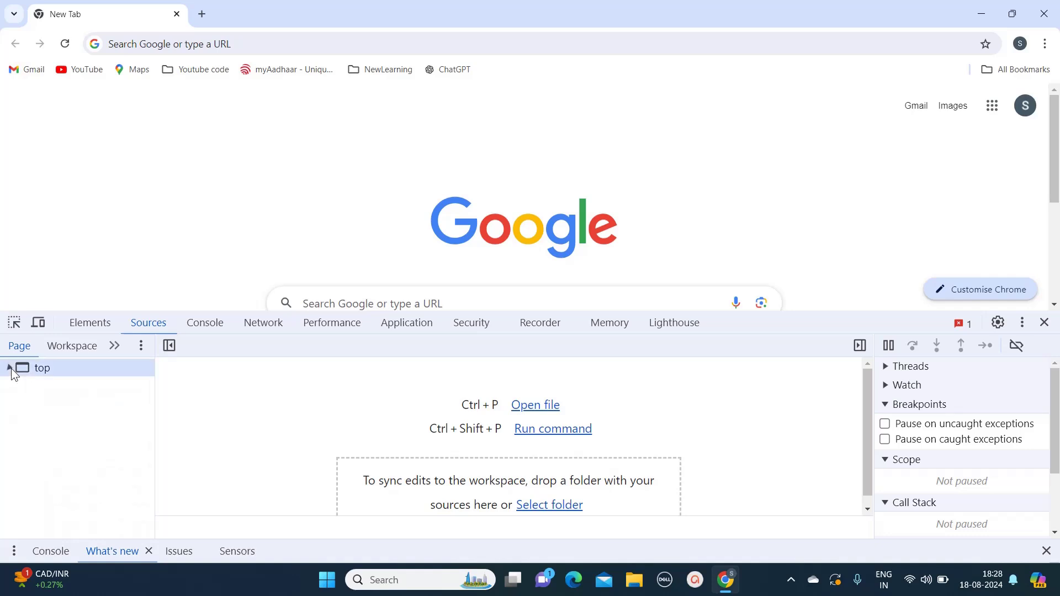
{"action": "left_click", "coordinate": [114, 346]}
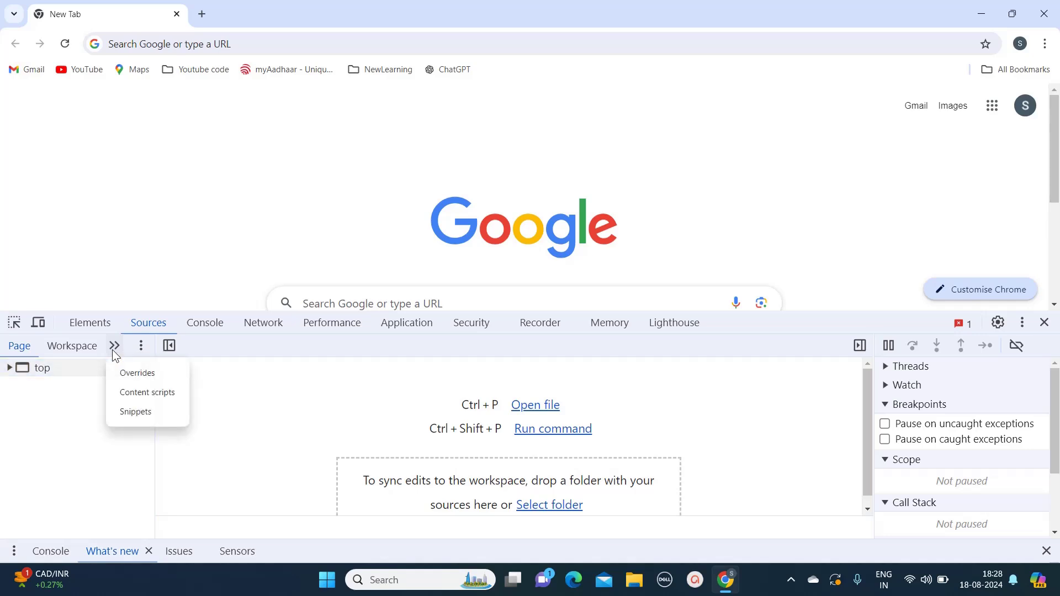
{"action": "left_click", "coordinate": [137, 411]}
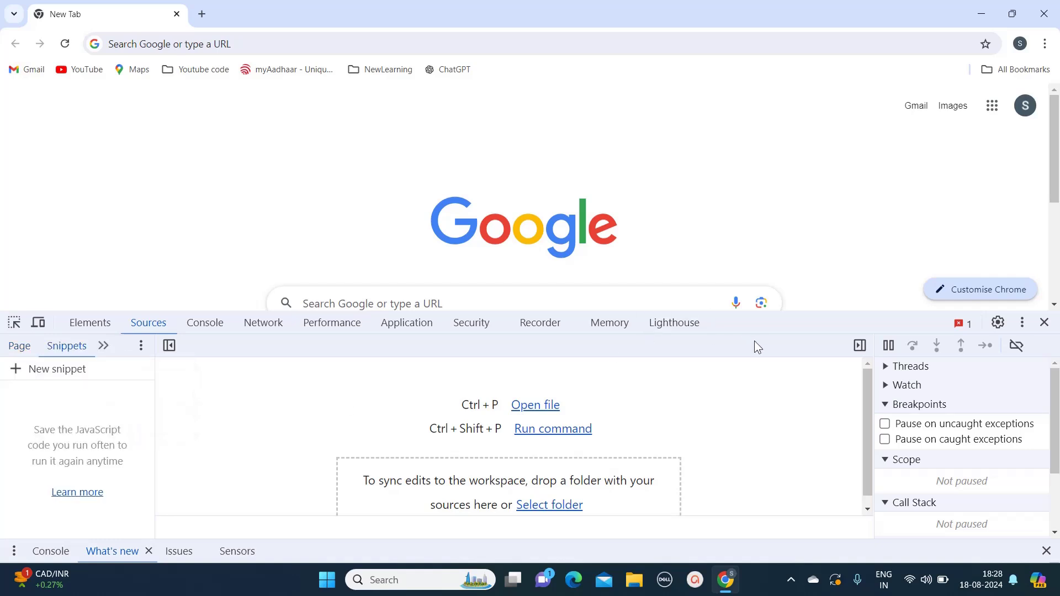
Create two new script snippets, keeping Script snippet #1 open for editing
{"action": "left_click_drag", "start_coordinate": [756, 327], "coordinate": [754, 241]}
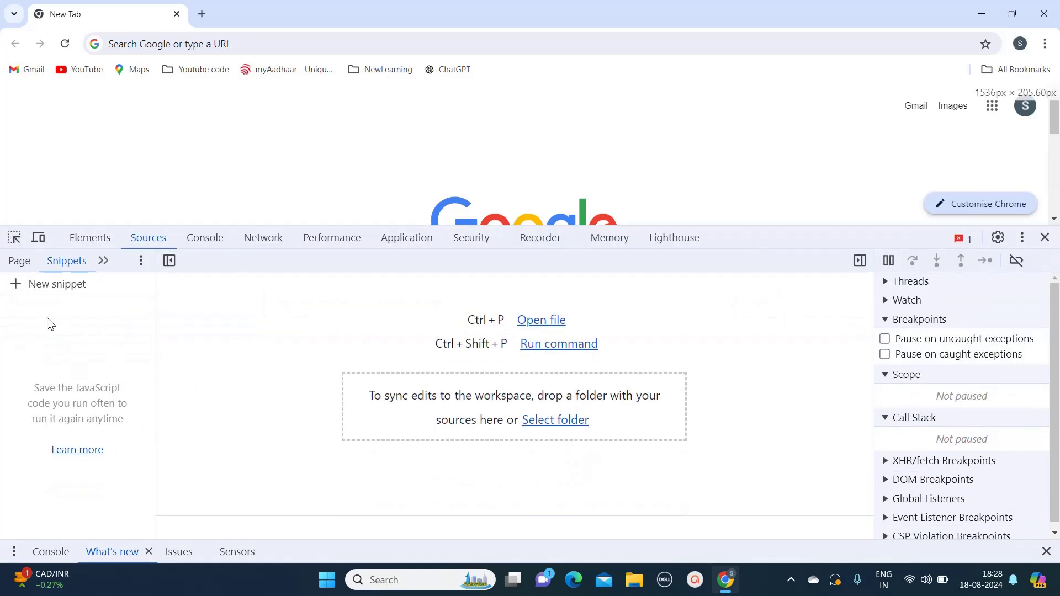
{"action": "double_click", "coordinate": [17, 291]}
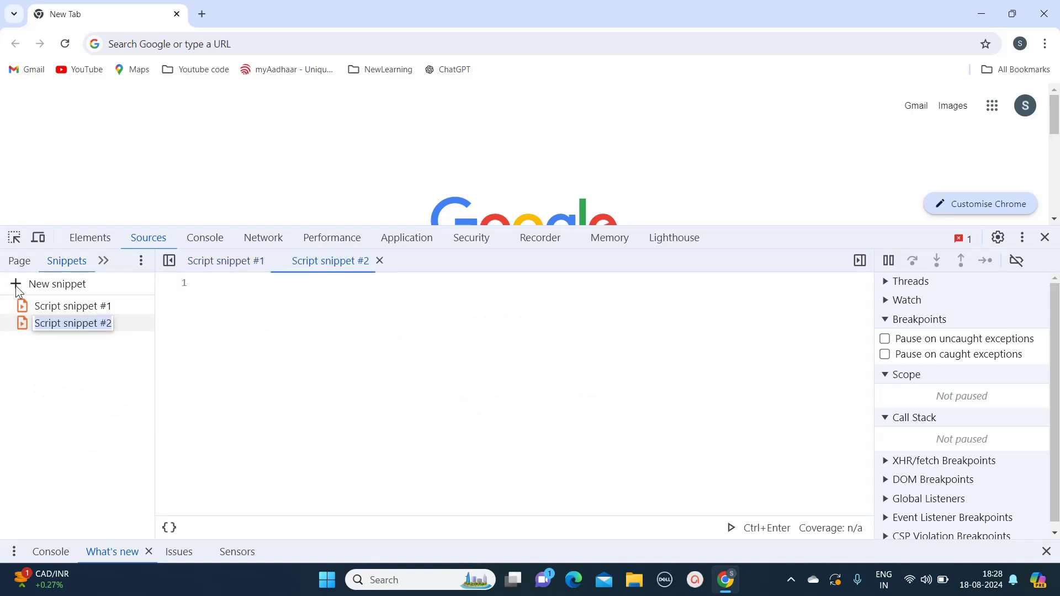
{"action": "left_click", "coordinate": [80, 310]}
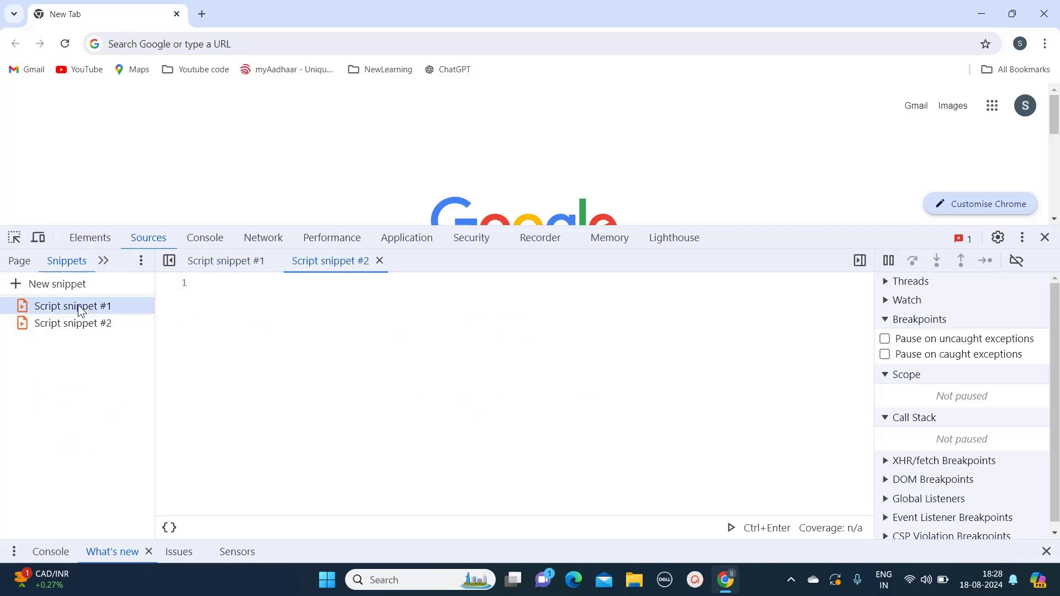
{"action": "left_click", "coordinate": [377, 260]}
Write console.log("Hello") in Script snippet #1 and save it
{"action": "left_click", "coordinate": [249, 311]}
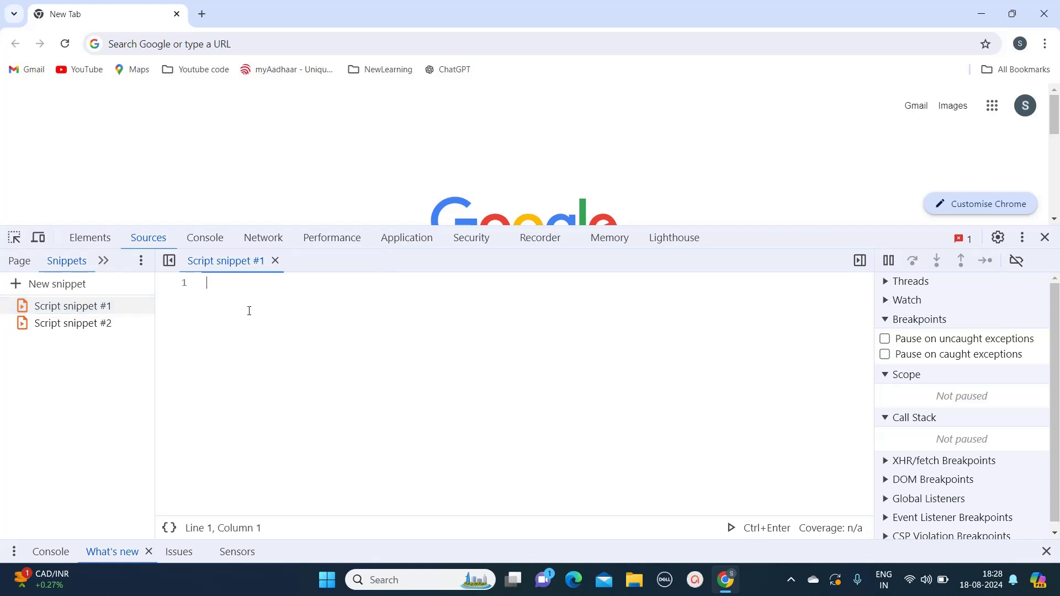
{"action": "type", "text": "conso"}
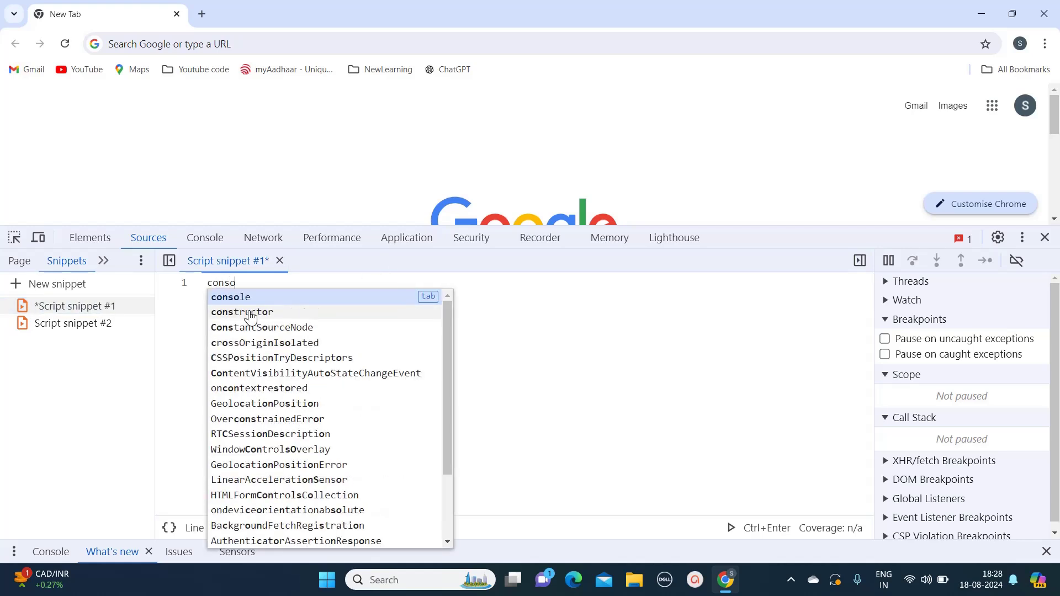
{"action": "type", "text": "le.log"}
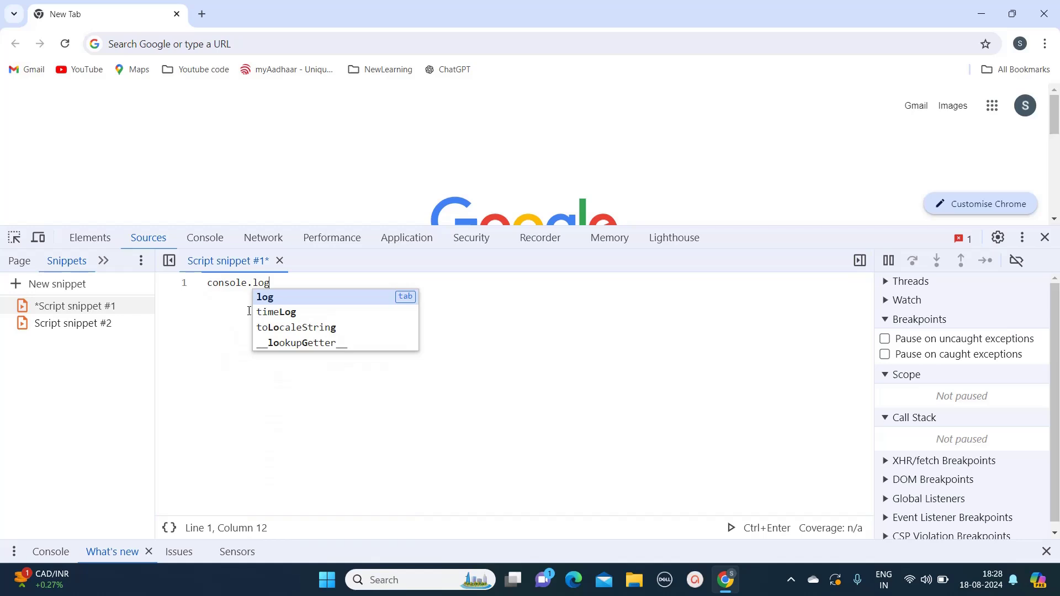
{"action": "type", "text": "()"}
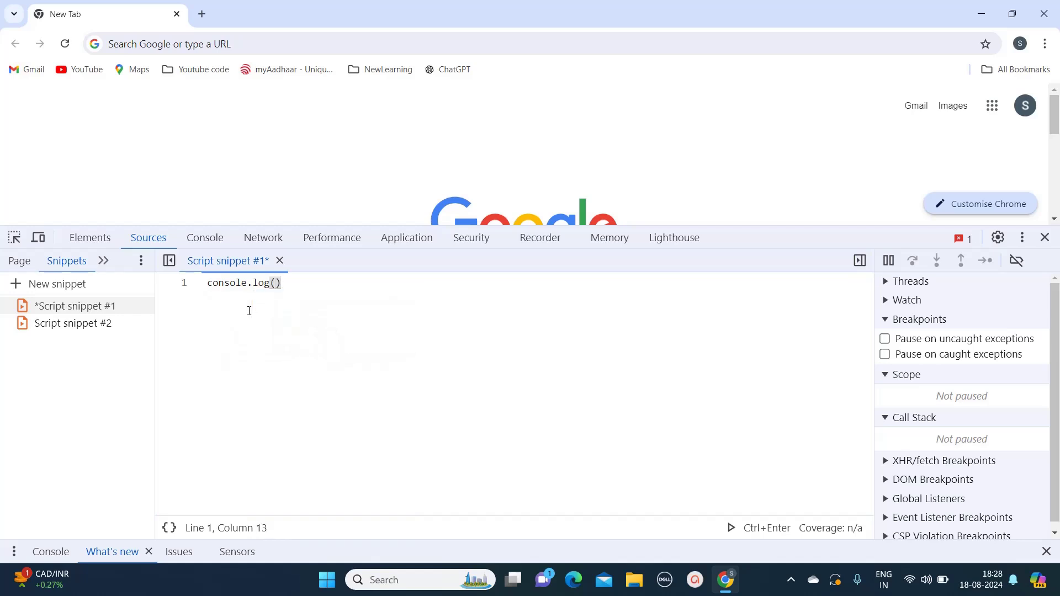
{"action": "type", "text": "\"H"}
{"action": "type", "text": "ellow"}
{"action": "key", "text": "BackSpace"}
{"action": "key", "text": "ctrl+s"}
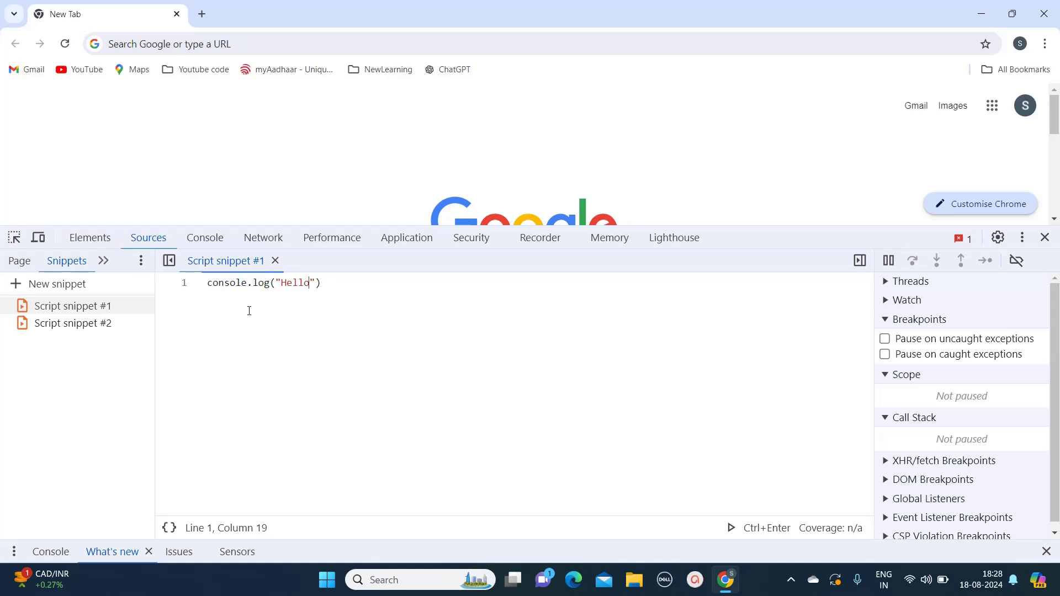
{"action": "left_click", "coordinate": [402, 289]}
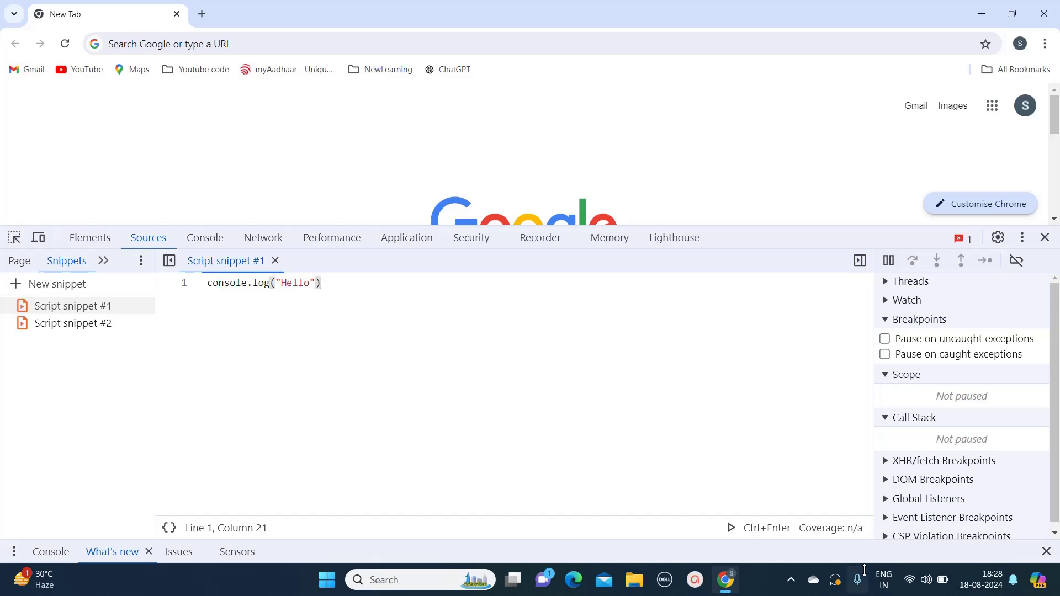
{"action": "left_click", "coordinate": [1047, 551]}
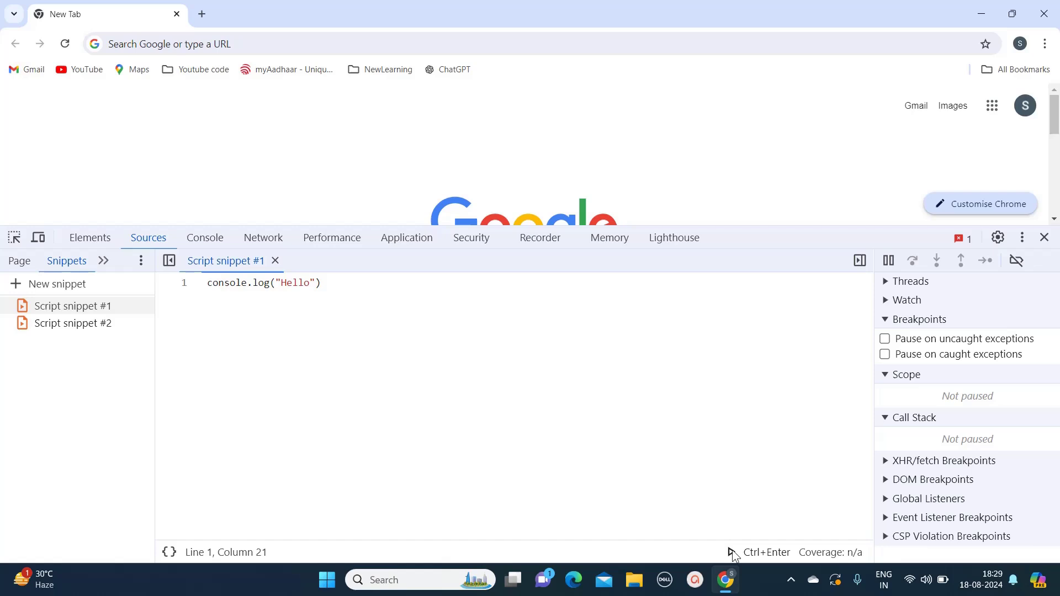
Run Script snippet #1 and check the Hello output in the Console
{"action": "left_click", "coordinate": [633, 419]}
{"action": "key", "text": "ctrl+Return"}
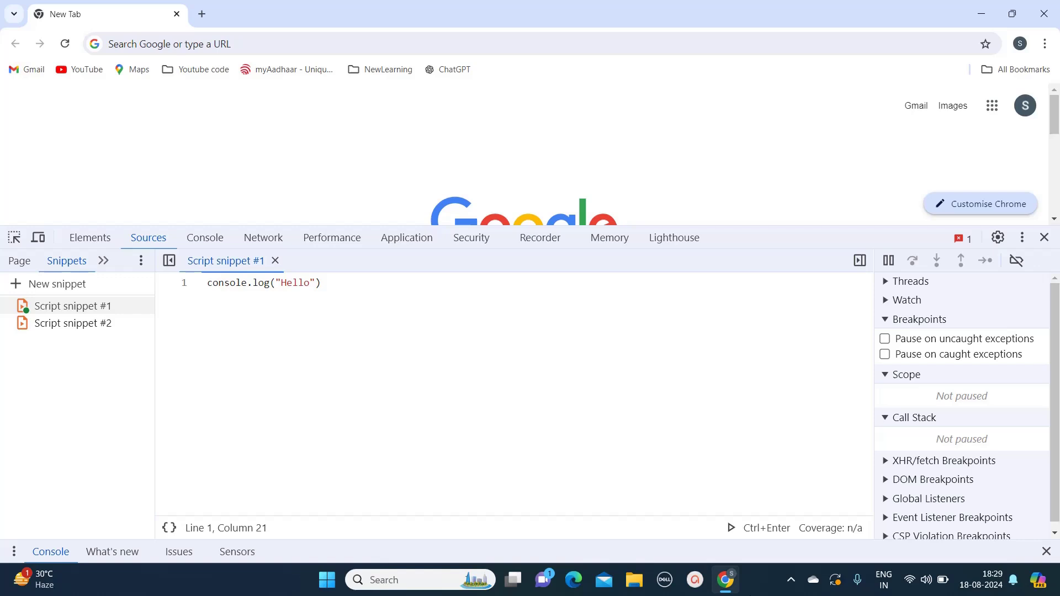
{"action": "left_click_drag", "start_coordinate": [720, 548], "coordinate": [720, 298]}
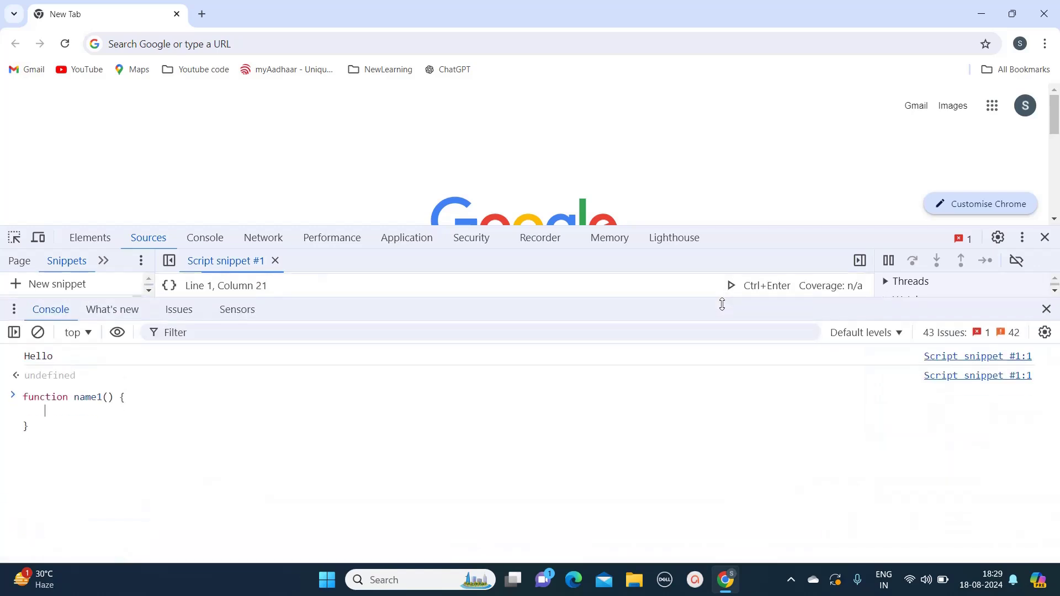
Clear the Console output and delete the leftover name1 function from its prompt
{"action": "left_click", "coordinate": [37, 332]}
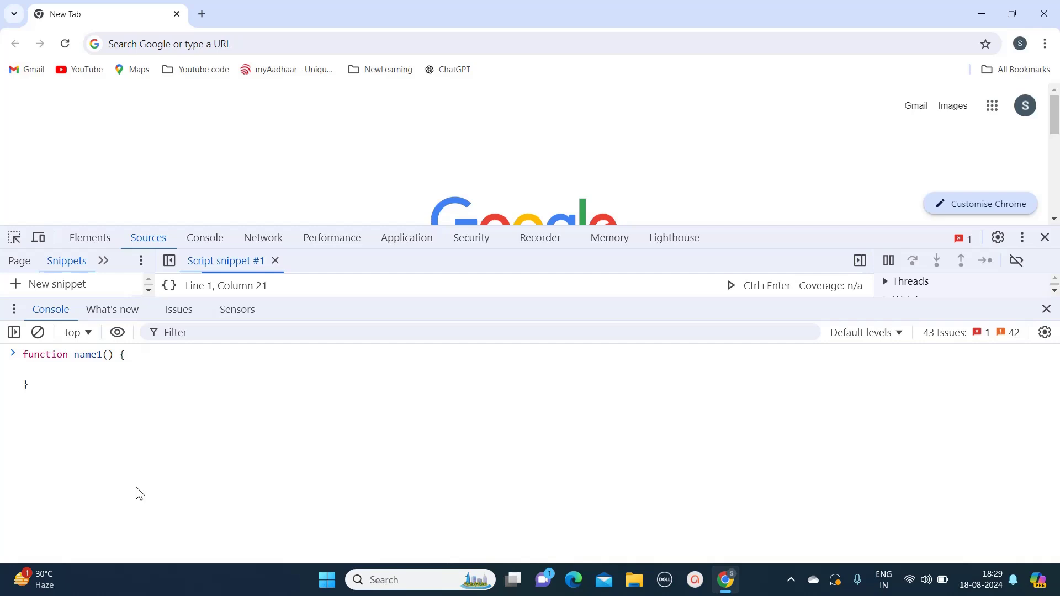
{"action": "left_click_drag", "start_coordinate": [27, 385], "coordinate": [2, 351]}
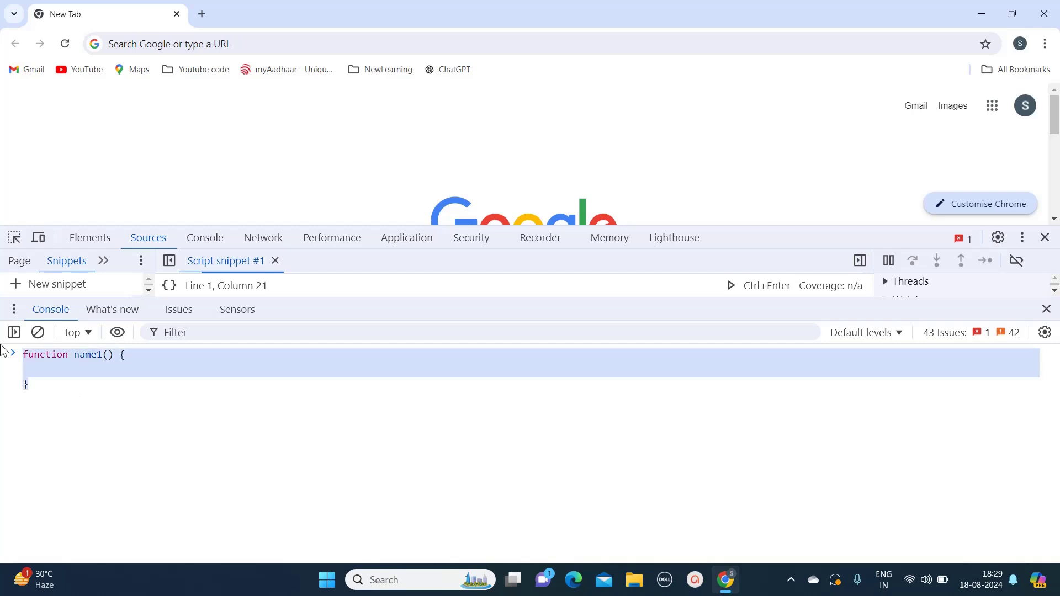
{"action": "key", "text": "BackSpace"}
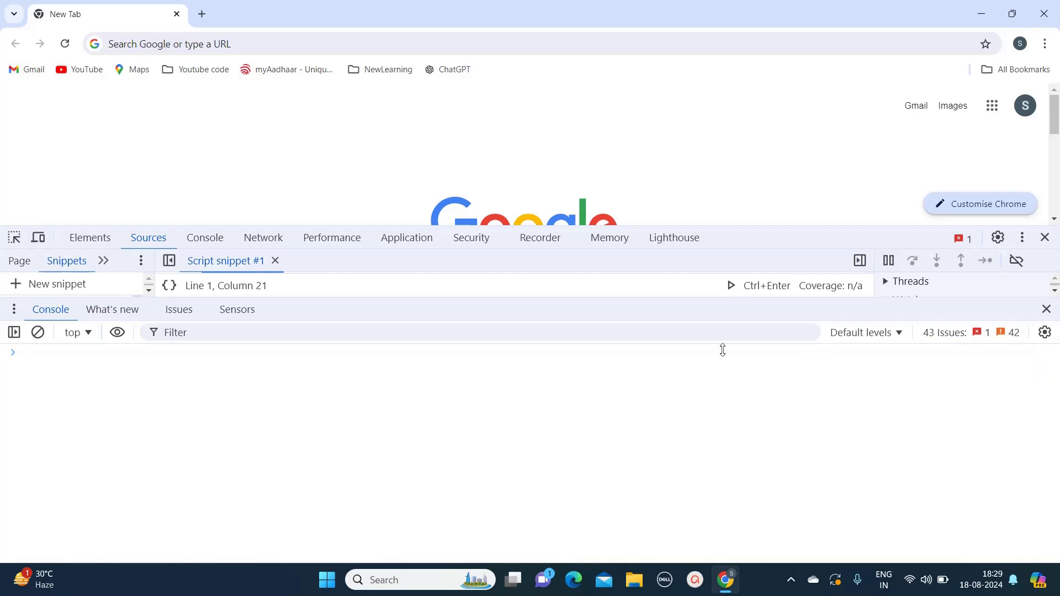
{"action": "left_click_drag", "start_coordinate": [712, 298], "coordinate": [670, 517]}
Replace Hello with 'Welcome to QCA' in snippet #1, save, and check the Console
{"action": "double_click", "coordinate": [291, 284]}
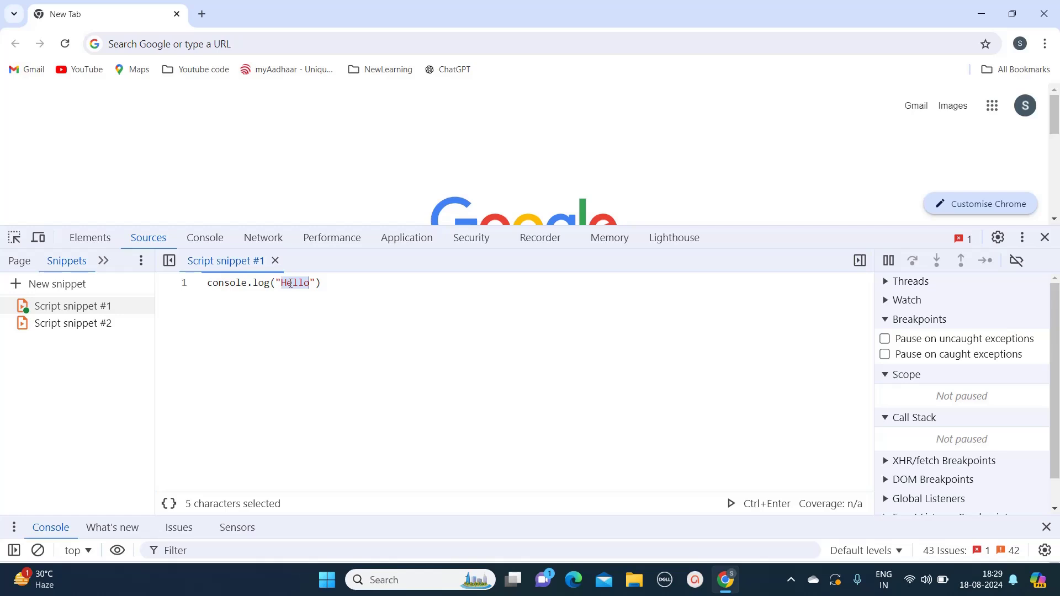
{"action": "type", "text": "Welco"}
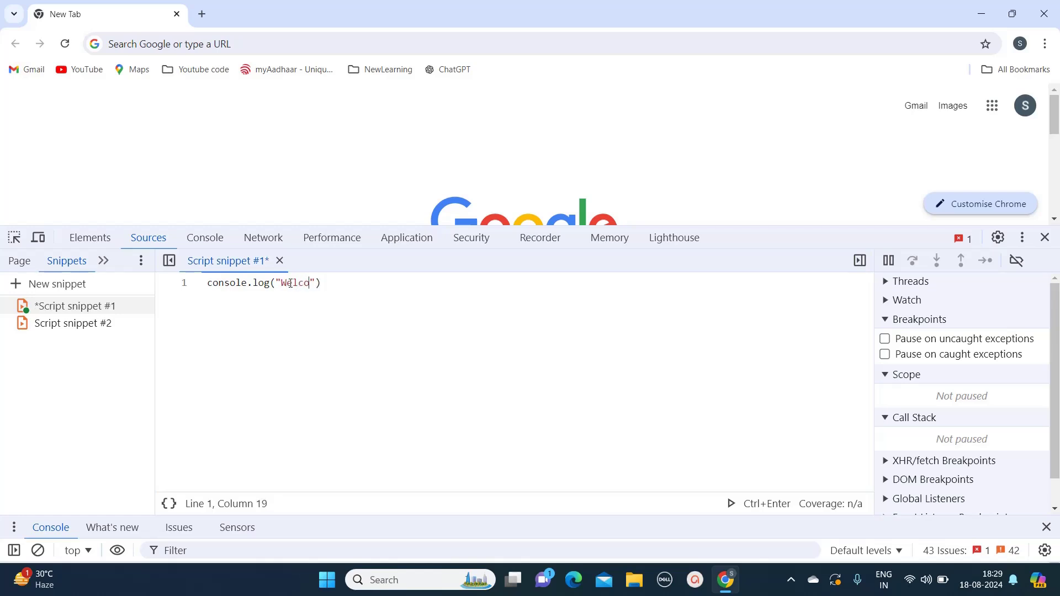
{"action": "type", "text": "me to "}
{"action": "type", "text": "QCA"}
{"action": "key", "text": "ctrl+s"}
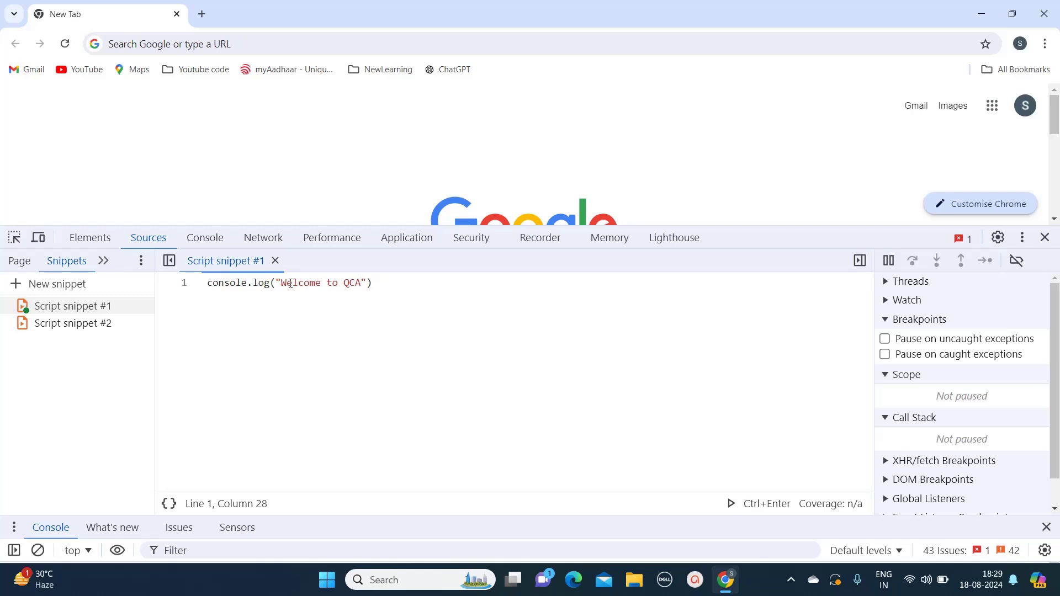
{"action": "left_click_drag", "start_coordinate": [551, 525], "coordinate": [524, 252]}
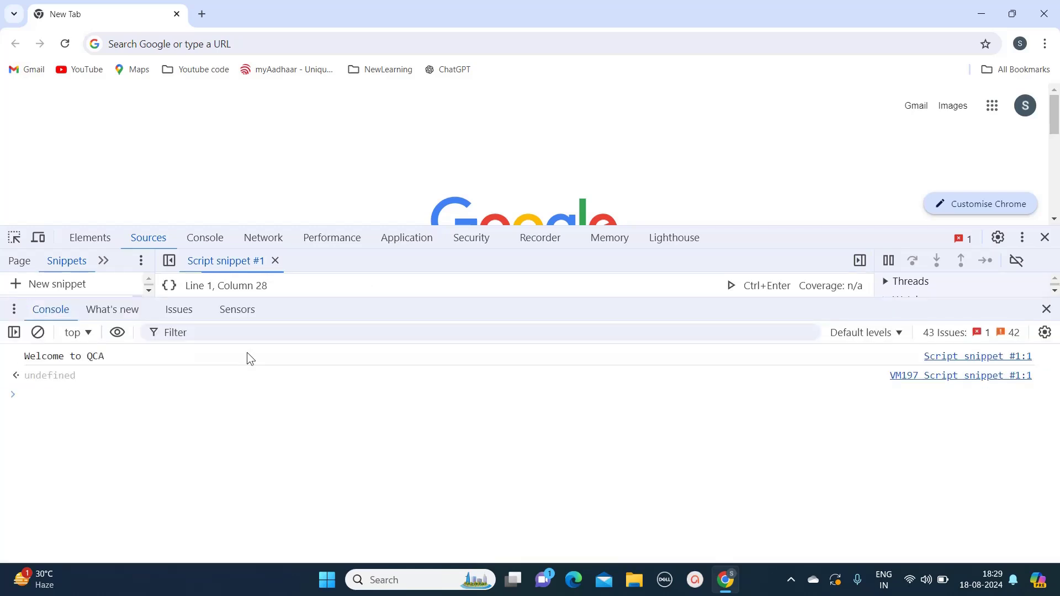
{"action": "left_click_drag", "start_coordinate": [609, 310], "coordinate": [560, 470]}
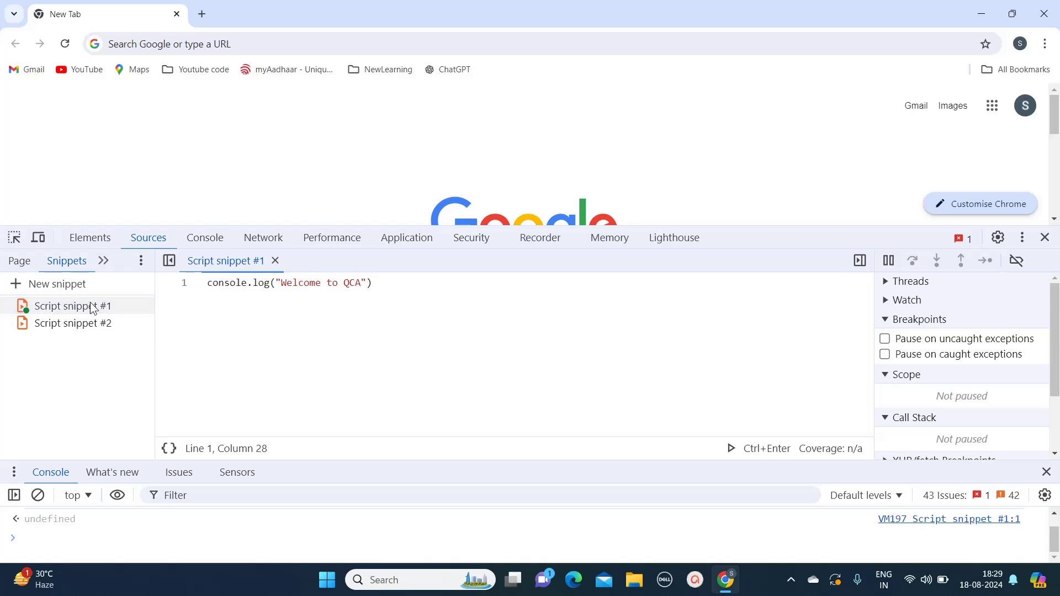
Rename Script snippet #1 to 'console'
{"action": "right_click", "coordinate": [91, 307]}
{"action": "left_click", "coordinate": [111, 354]}
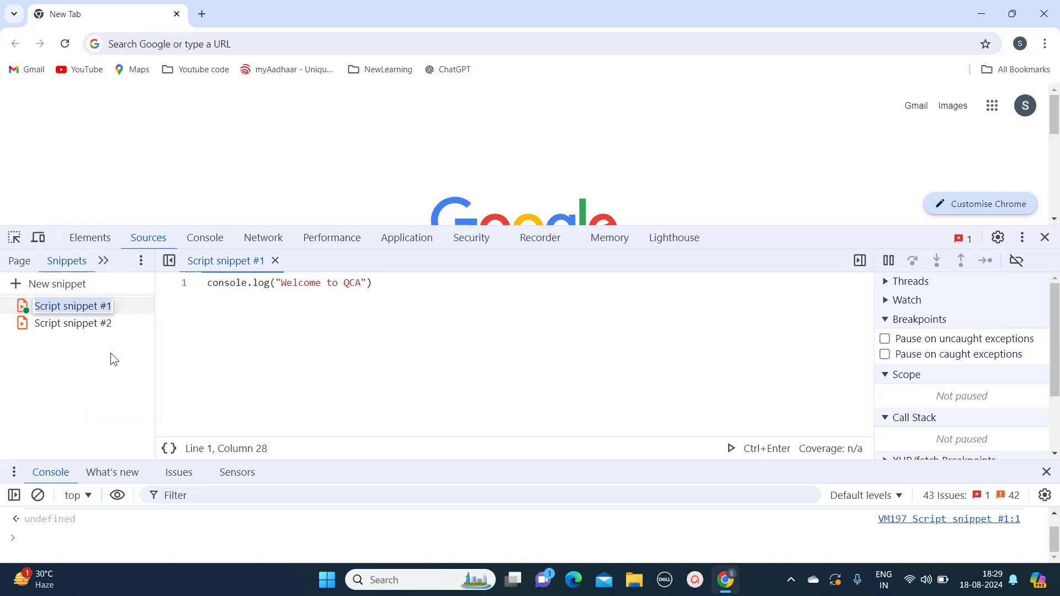
{"action": "type", "text": "co"}
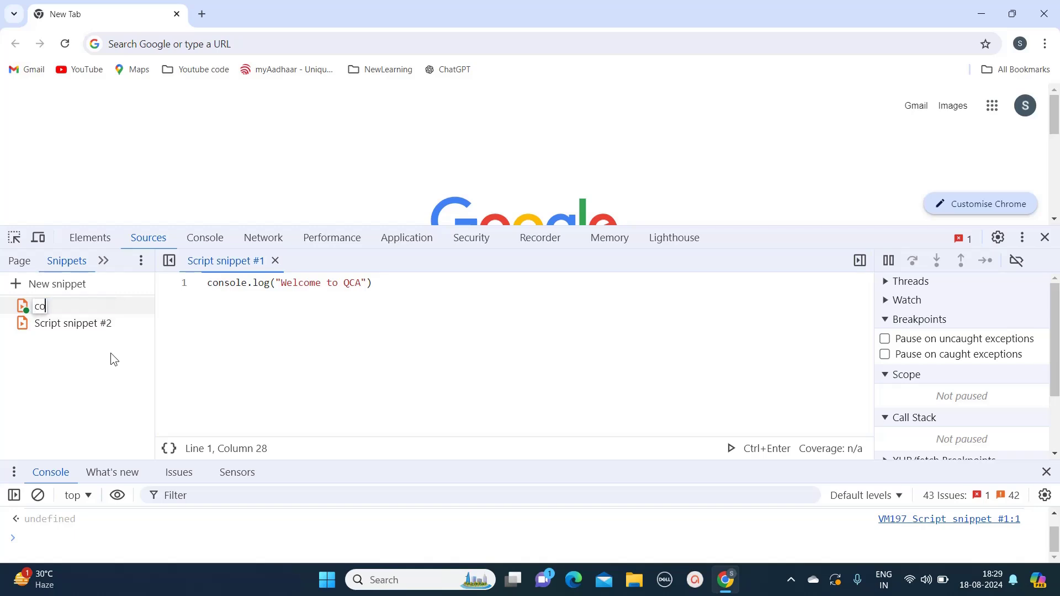
{"action": "type", "text": "="}
{"action": "key", "text": "BackSpace"}
{"action": "type", "text": "nsole"}
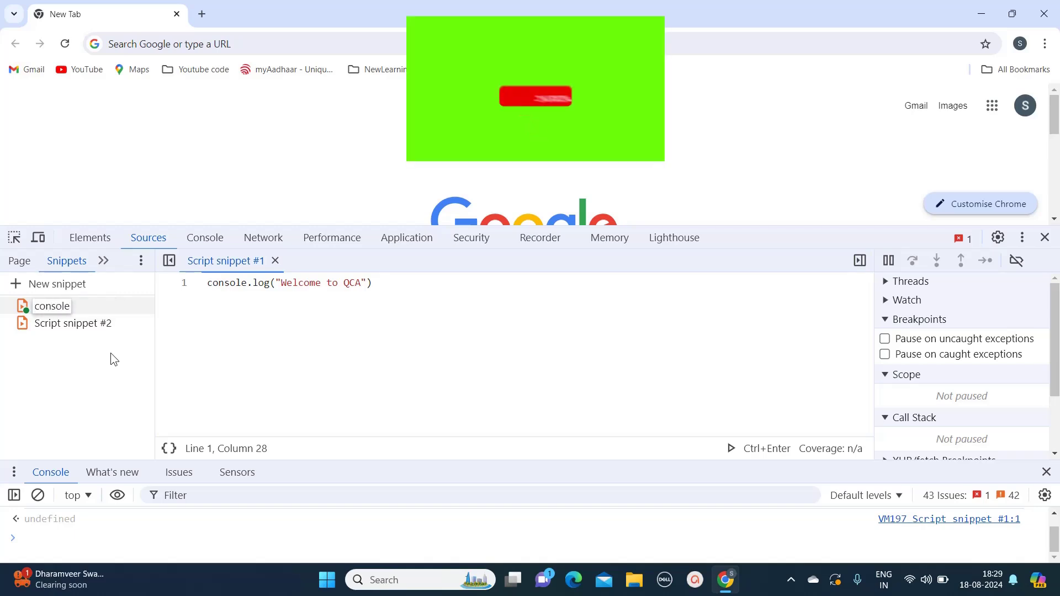
{"action": "left_click", "coordinate": [273, 326]}
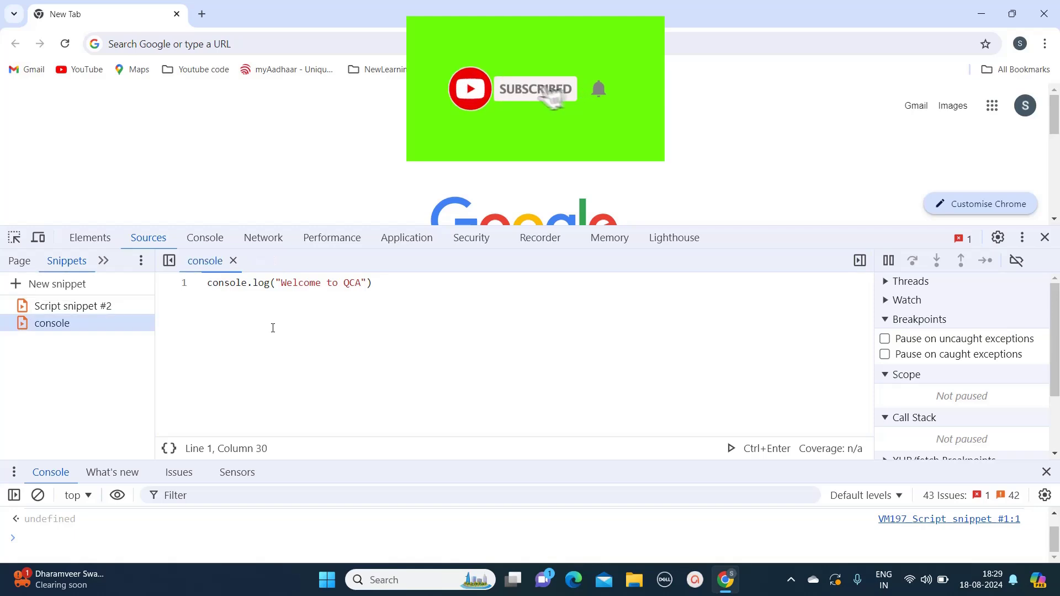
Rename Script snippet #2 to 'function'
{"action": "left_click", "coordinate": [68, 310]}
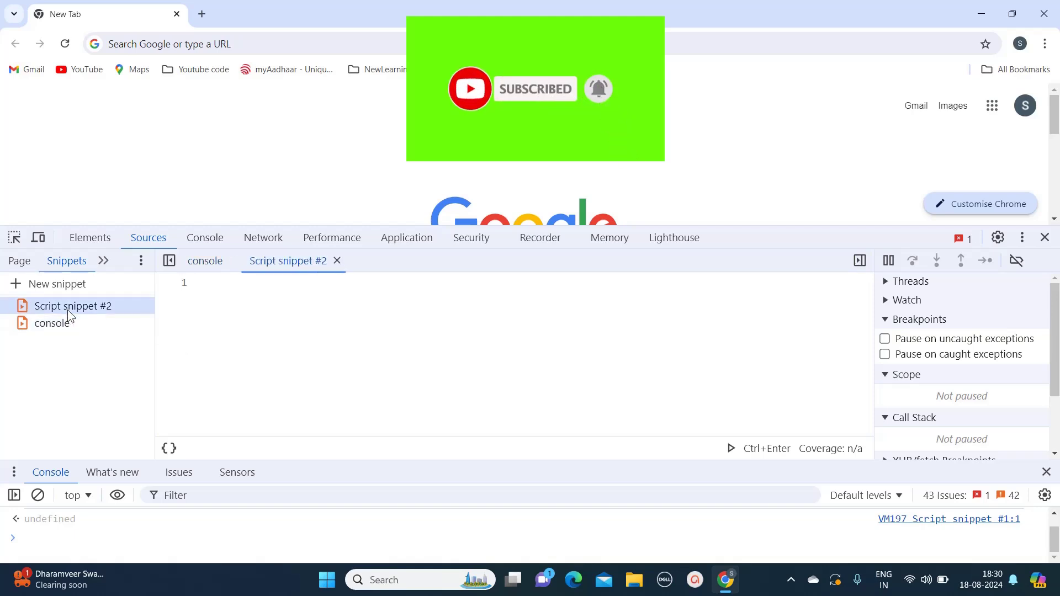
{"action": "left_click", "coordinate": [89, 309]}
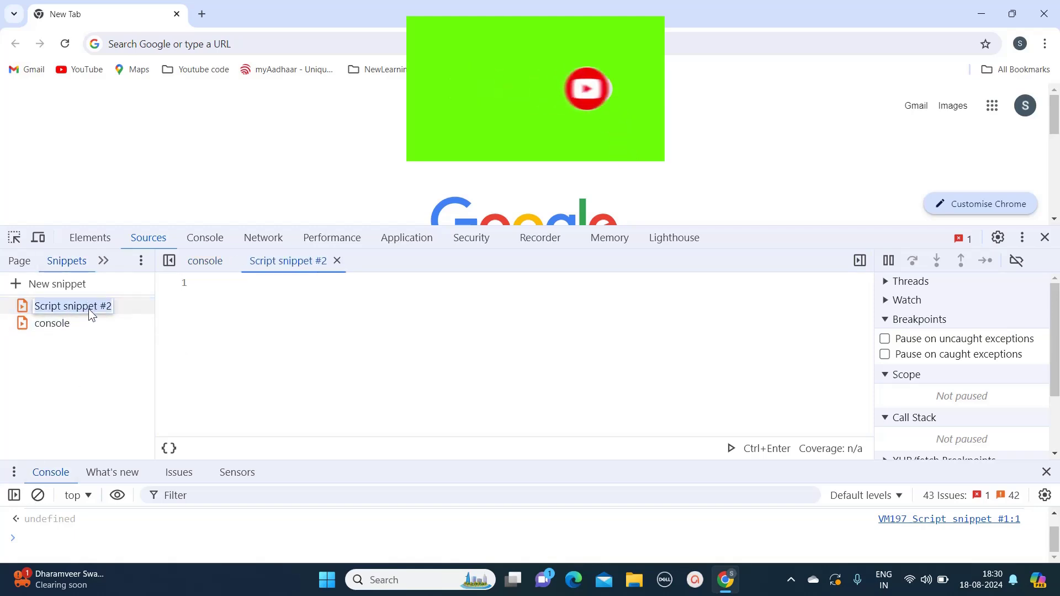
{"action": "key", "text": "Return"}
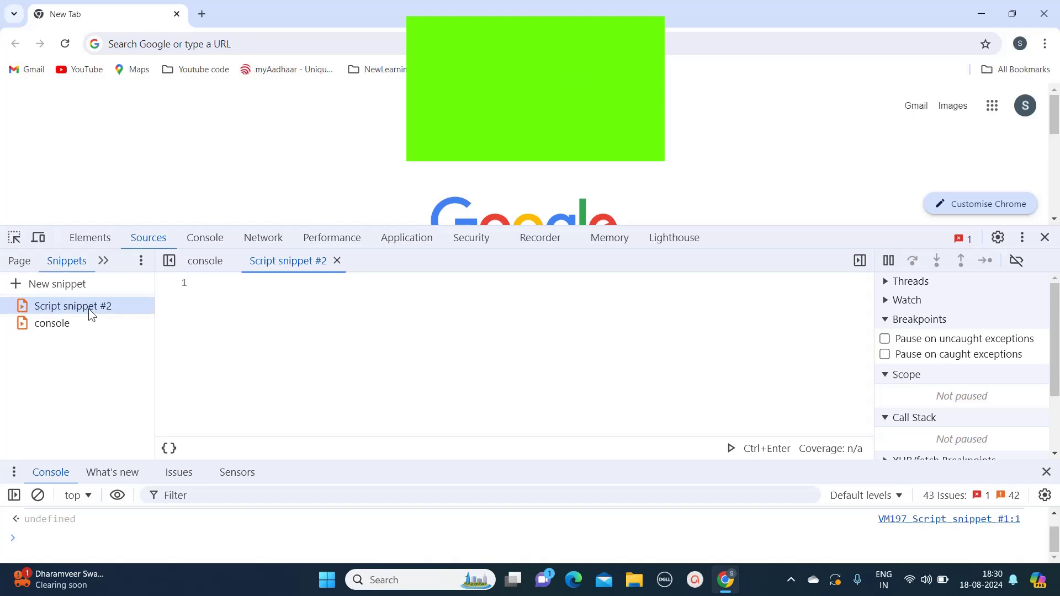
{"action": "right_click", "coordinate": [90, 314]}
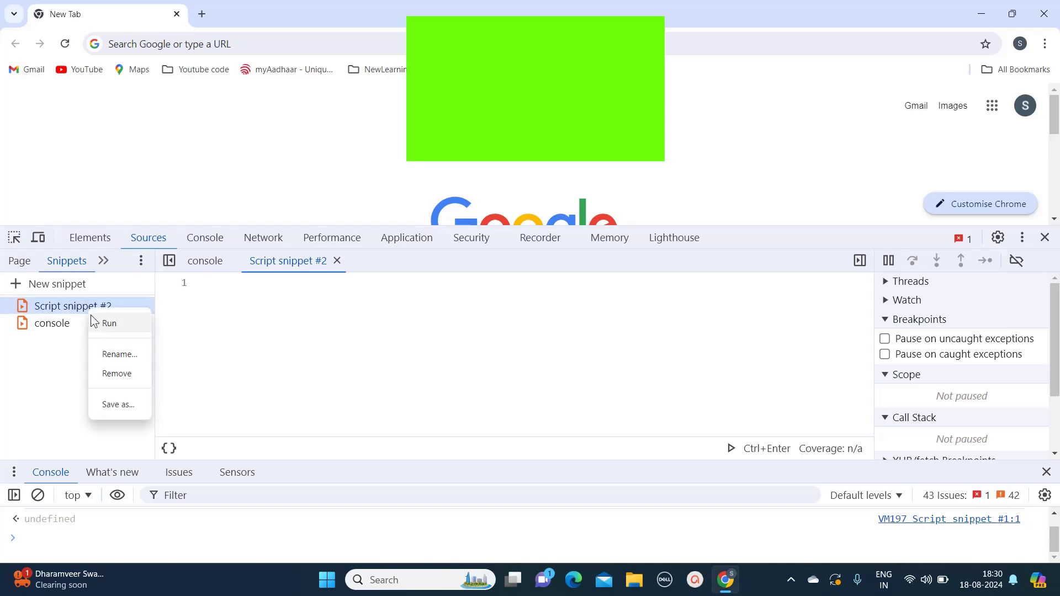
{"action": "left_click", "coordinate": [120, 357]}
{"action": "type", "text": "func"}
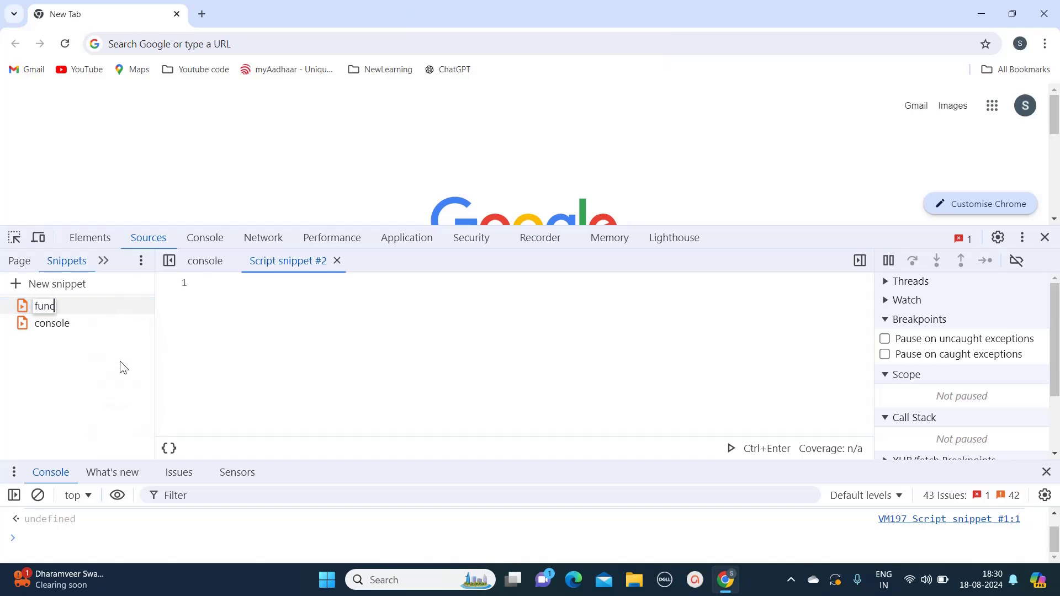
{"action": "type", "text": "tion"}
{"action": "key", "text": "Return"}
{"action": "left_click", "coordinate": [239, 335]}
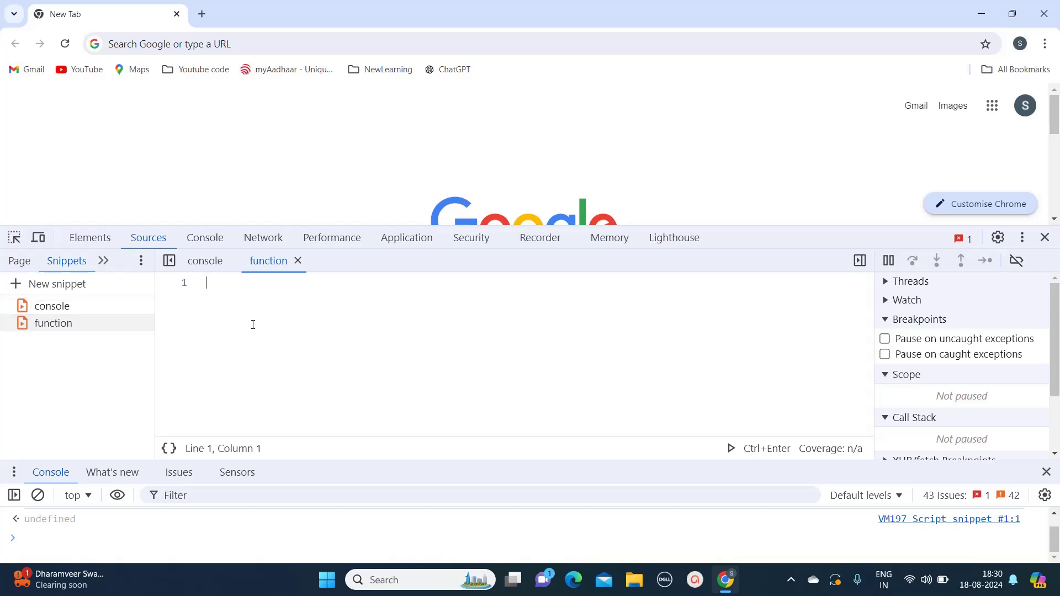
Clear the Console and write an empty function fruits() {} in the function snippet
{"action": "left_click", "coordinate": [43, 496]}
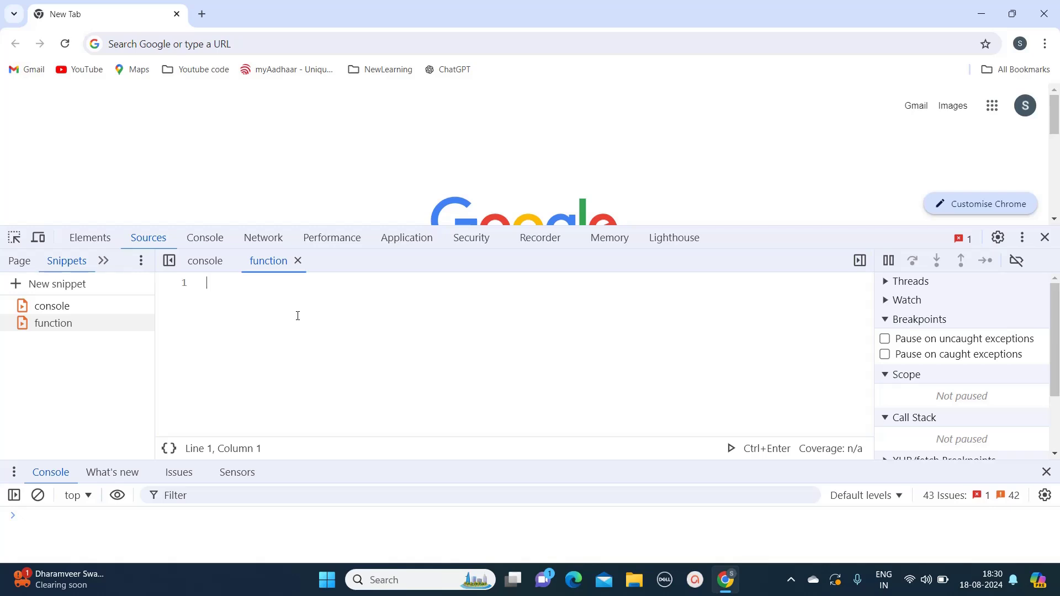
{"action": "type", "text": "functi"}
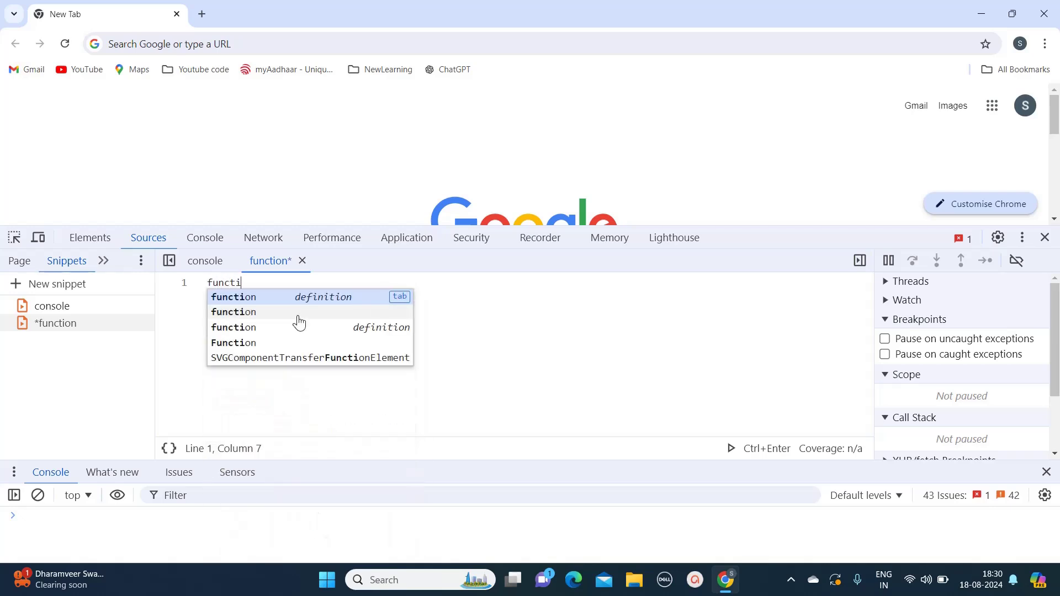
{"action": "type", "text": "on "}
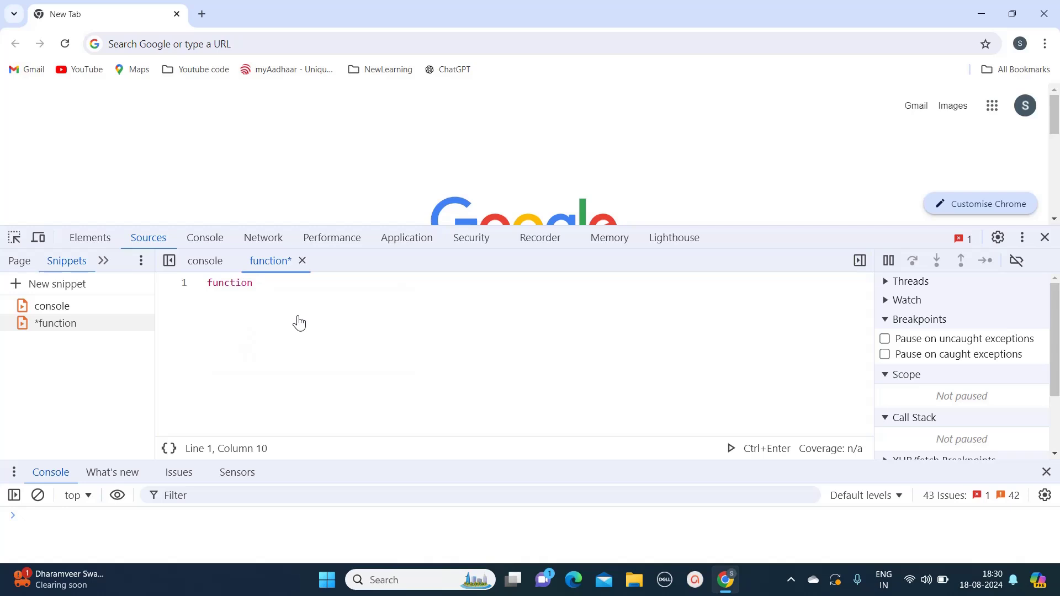
{"action": "type", "text": "fr"}
{"action": "type", "text": "uits"}
{"action": "type", "text": "() {}"}
{"action": "key", "text": "Left"}
{"action": "key", "text": "Return"}
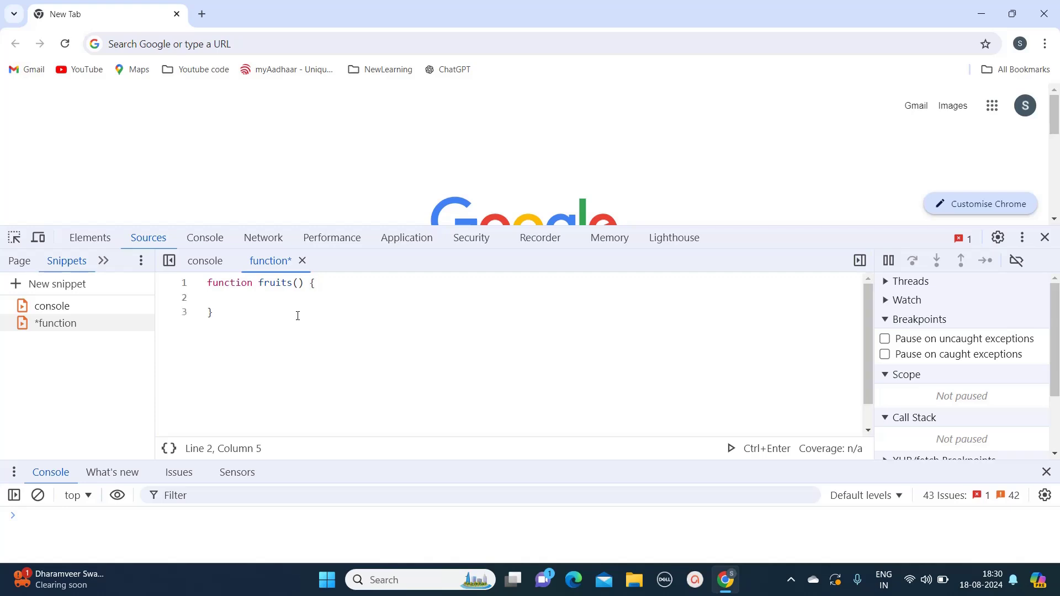
Fill the fruits() body with console.log("apple");
{"action": "type", "text": "co"}
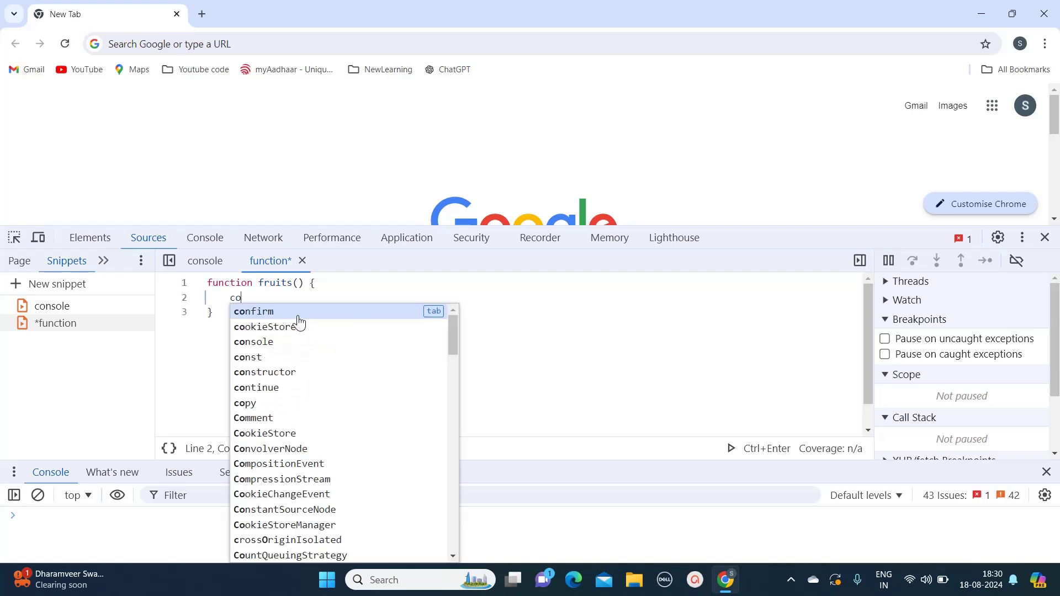
{"action": "type", "text": "nsole"}
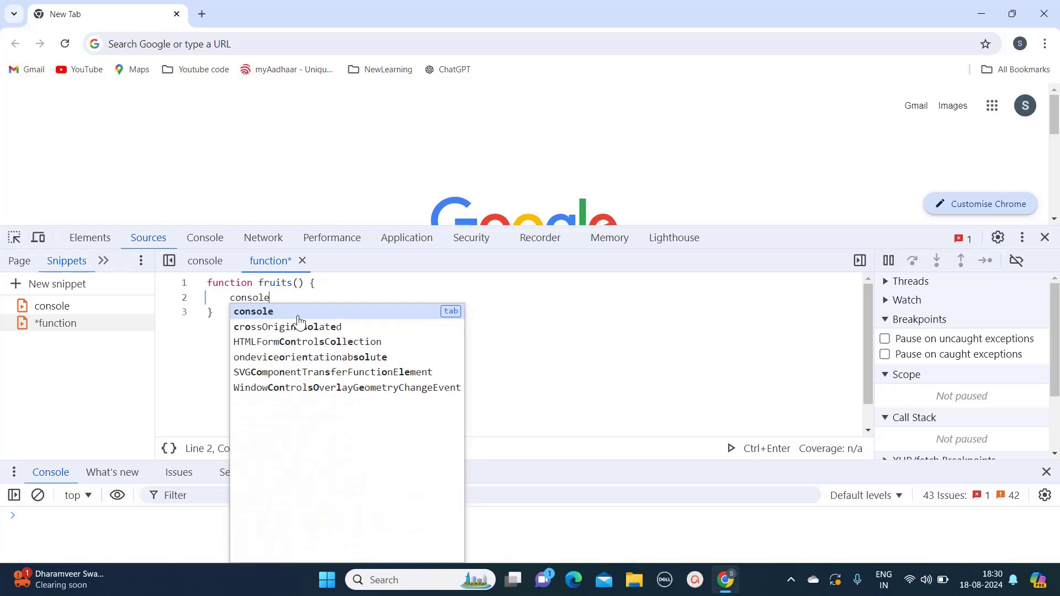
{"action": "type", "text": ".log()"}
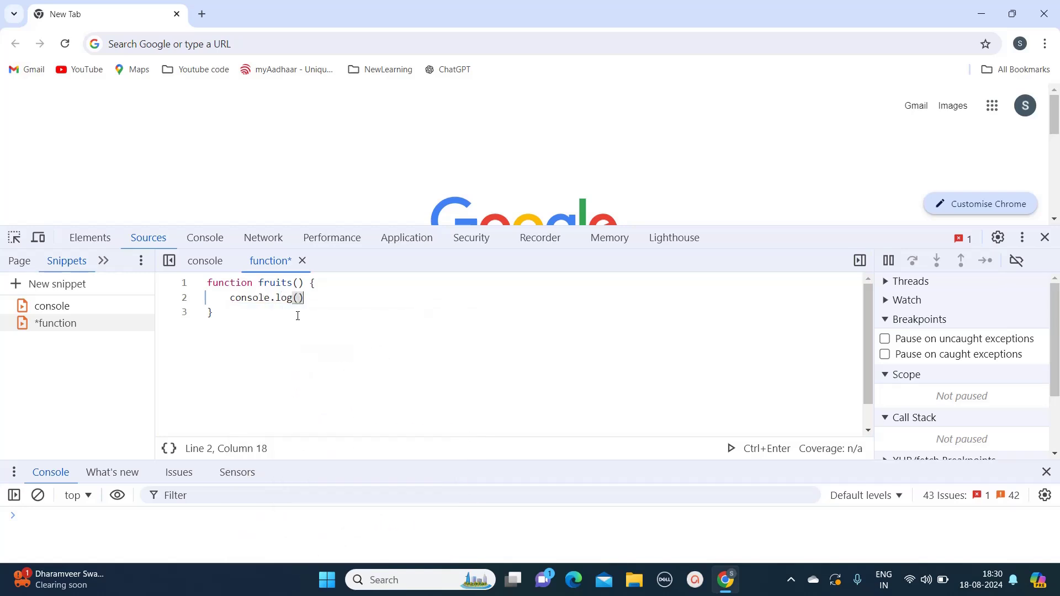
{"action": "type", "text": "'"}
{"action": "key", "text": "BackSpace"}
{"action": "type", "text": ";"}
{"action": "key", "text": "Left"}
{"action": "key", "text": "Left"}
{"action": "type", "text": "\""}
{"action": "type", "text": "aa"}
{"action": "key", "text": "BackSpace"}
{"action": "type", "text": "pp"}
{"action": "type", "text": "le"}
Add a fruits(); call below the function and save the snippet
{"action": "key", "text": "Down"}
{"action": "key", "text": "Return"}
{"action": "key", "text": "Return"}
{"action": "type", "text": "frui"}
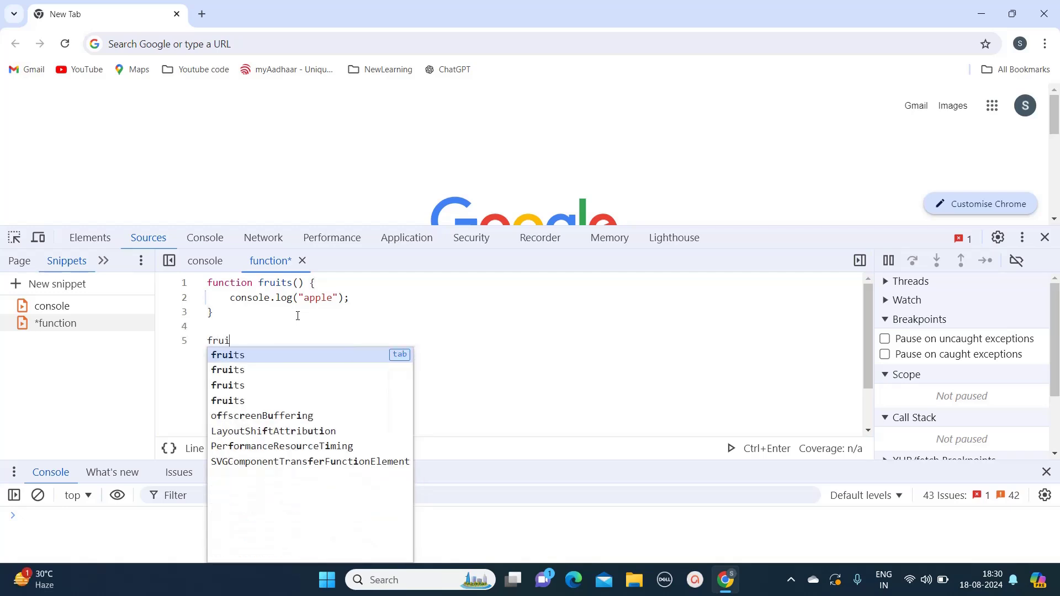
{"action": "type", "text": "ts()"}
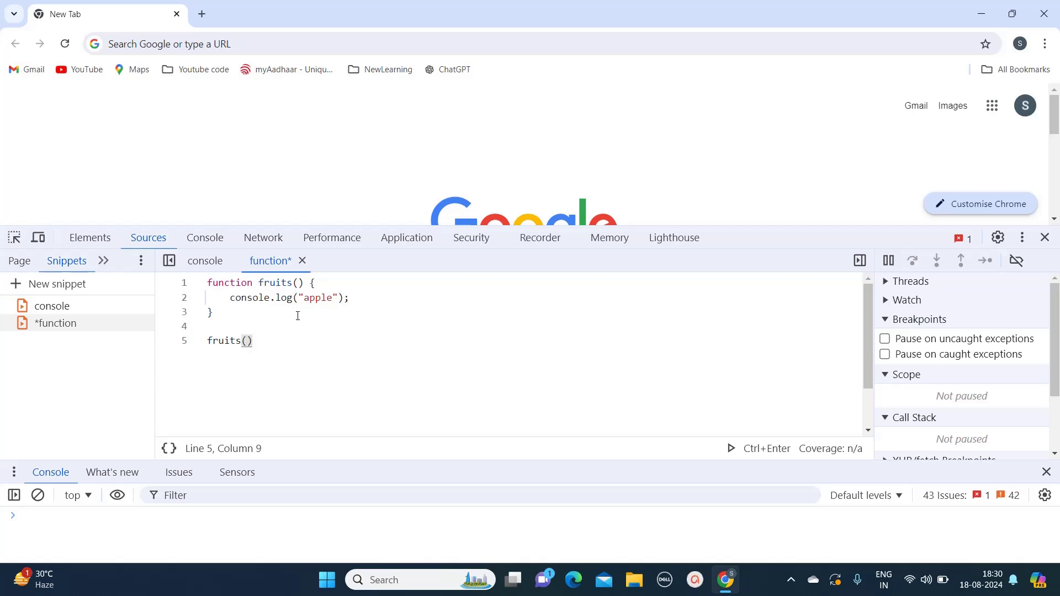
{"action": "type", "text": ";"}
{"action": "key", "text": "ctrl+s"}
Run the function snippet, read 'apple' in the enlarged Console, then restore the editor
{"action": "key", "text": "ctrl+Return"}
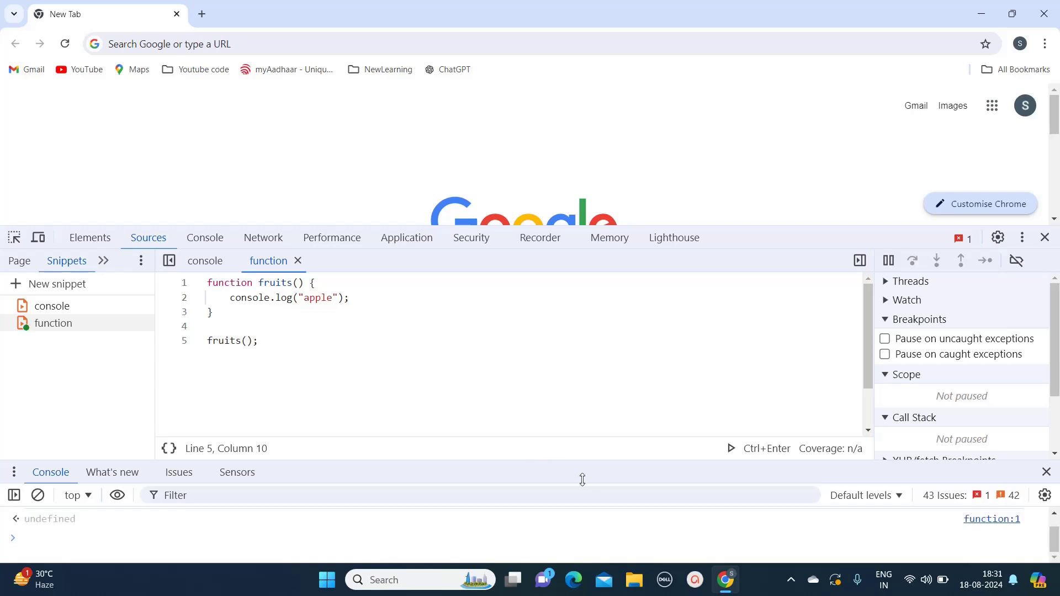
{"action": "left_click_drag", "start_coordinate": [595, 470], "coordinate": [597, 334]}
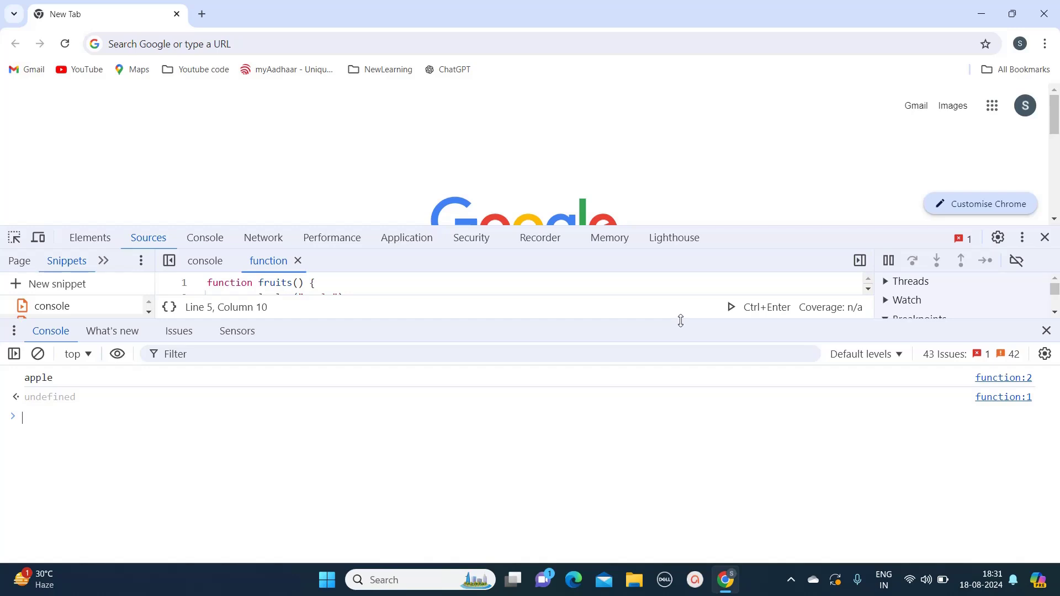
{"action": "left_click_drag", "start_coordinate": [680, 321], "coordinate": [680, 519]}
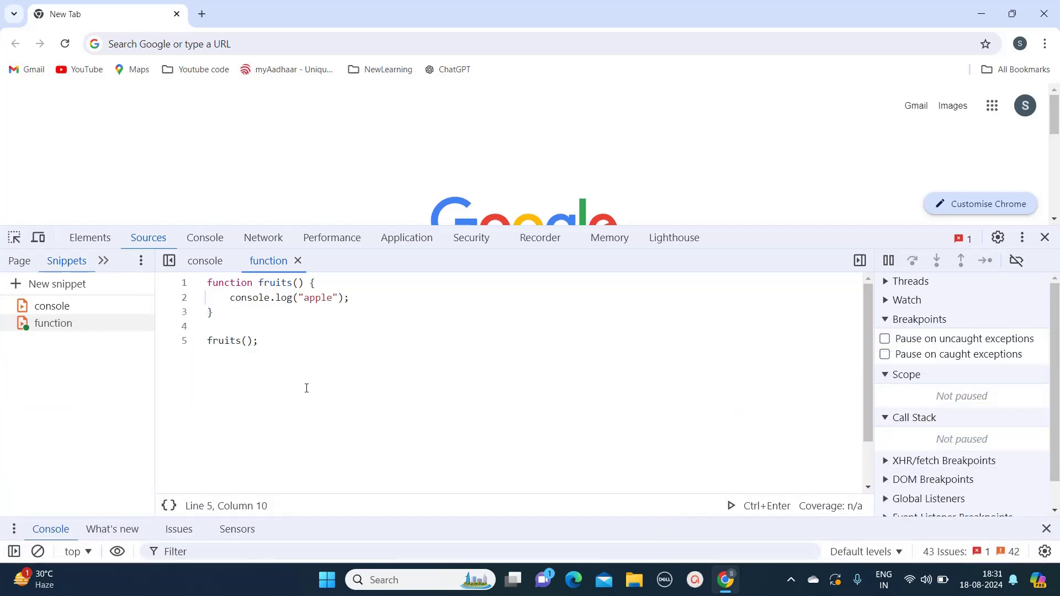